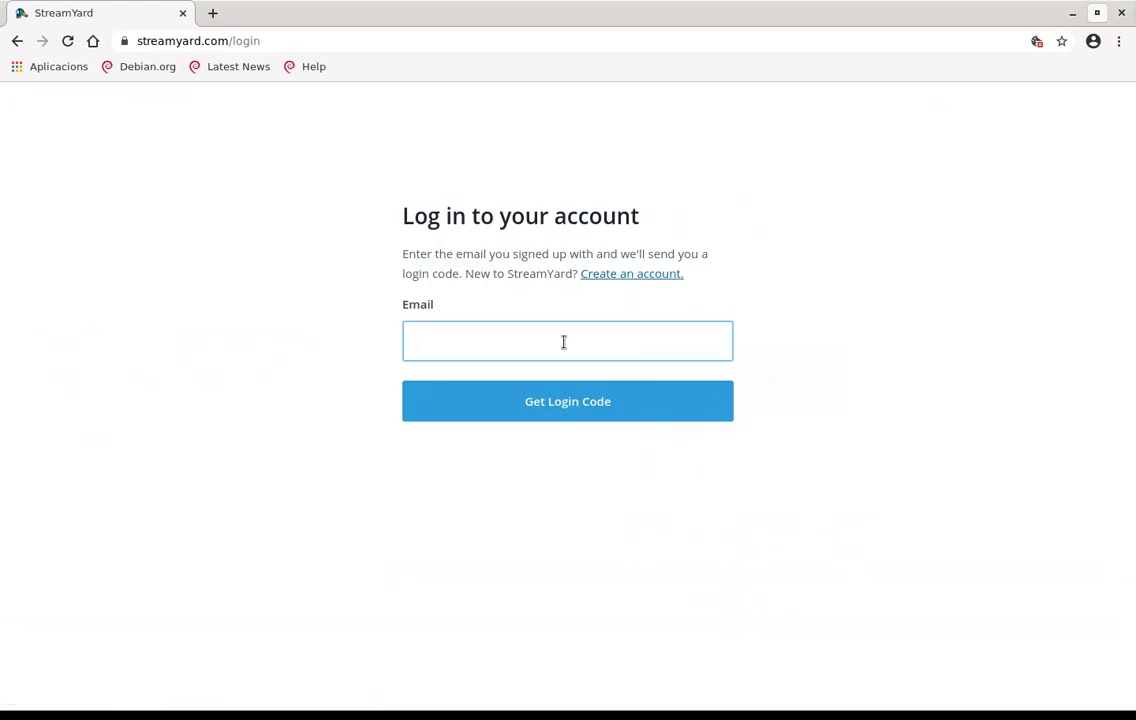
# Log in to StreamYard with the account e-mail and the emailed six-digit login code
pyautogui.click(680, 405)
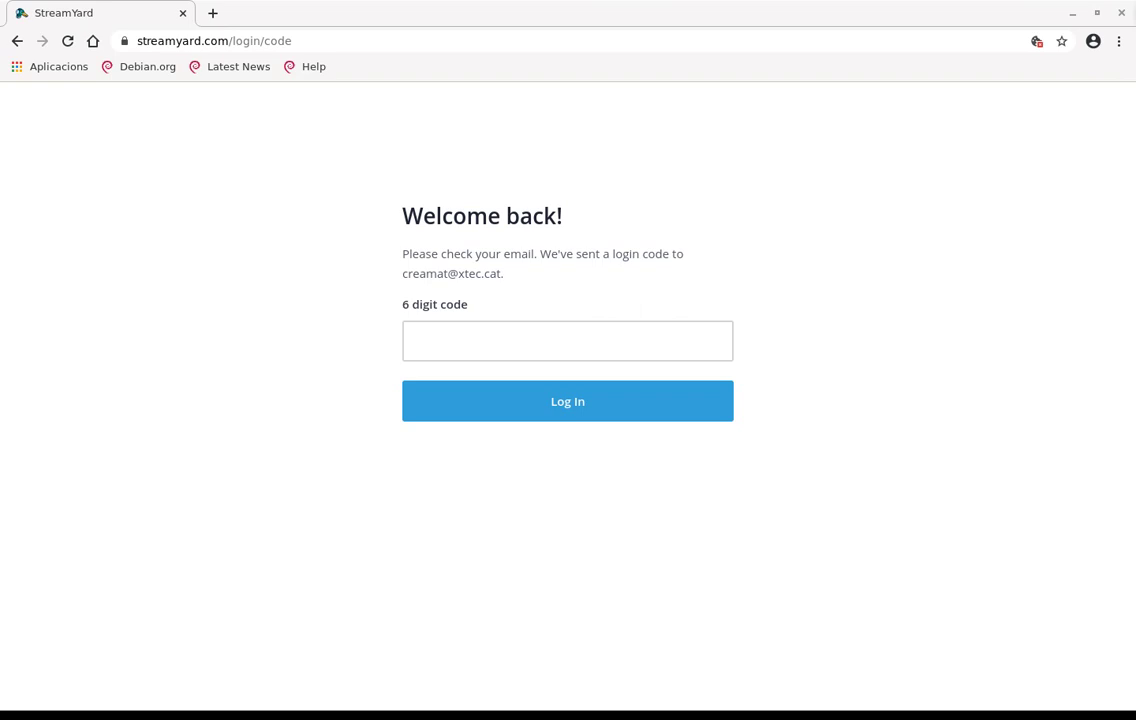
pyautogui.click(465, 337)
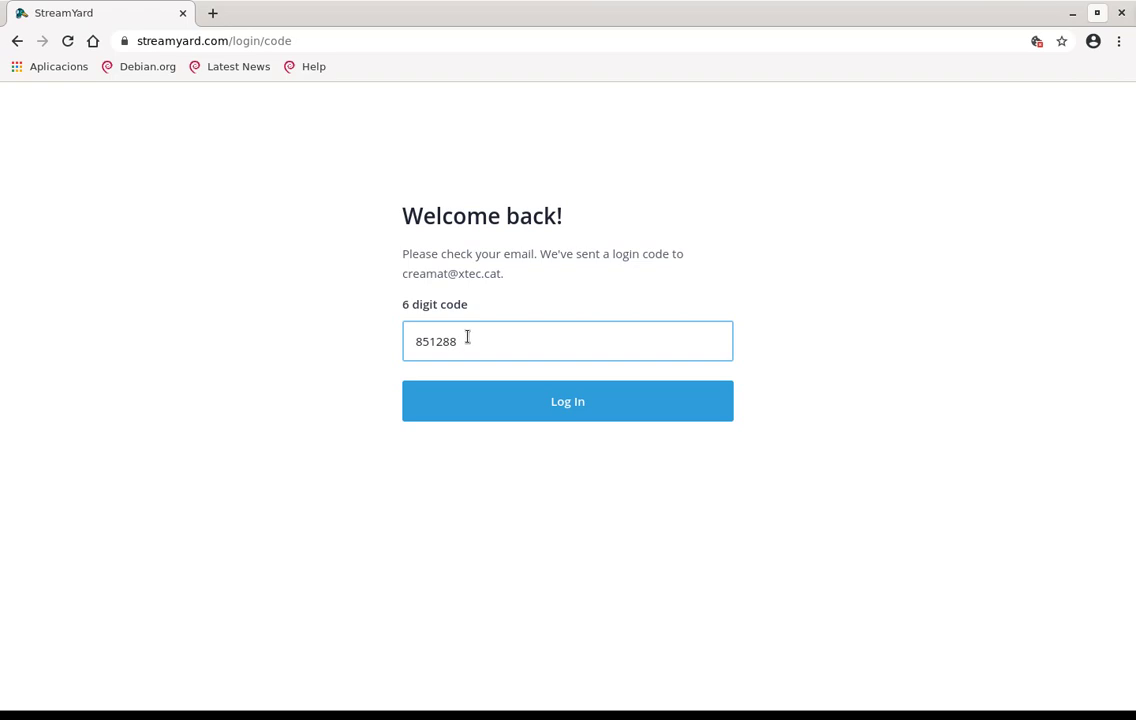
pyautogui.click(527, 403)
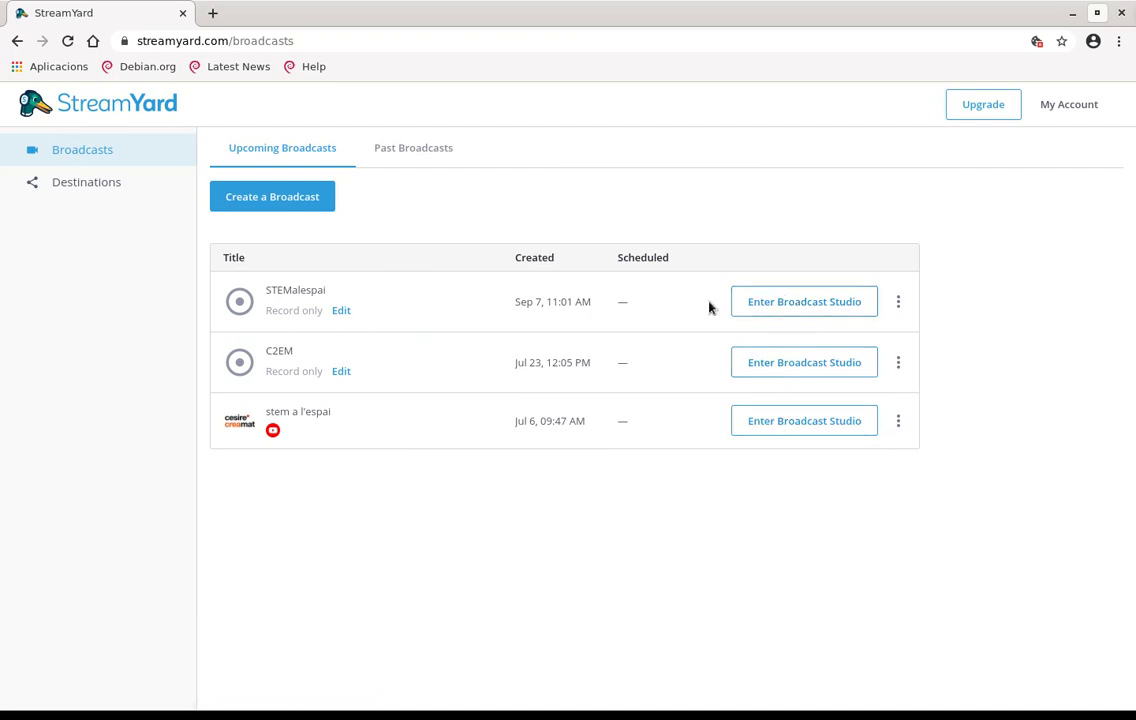
# Start a new broadcast and connect a YouTube brand channel as its destination through Google sign-in
pyautogui.click(286, 206)
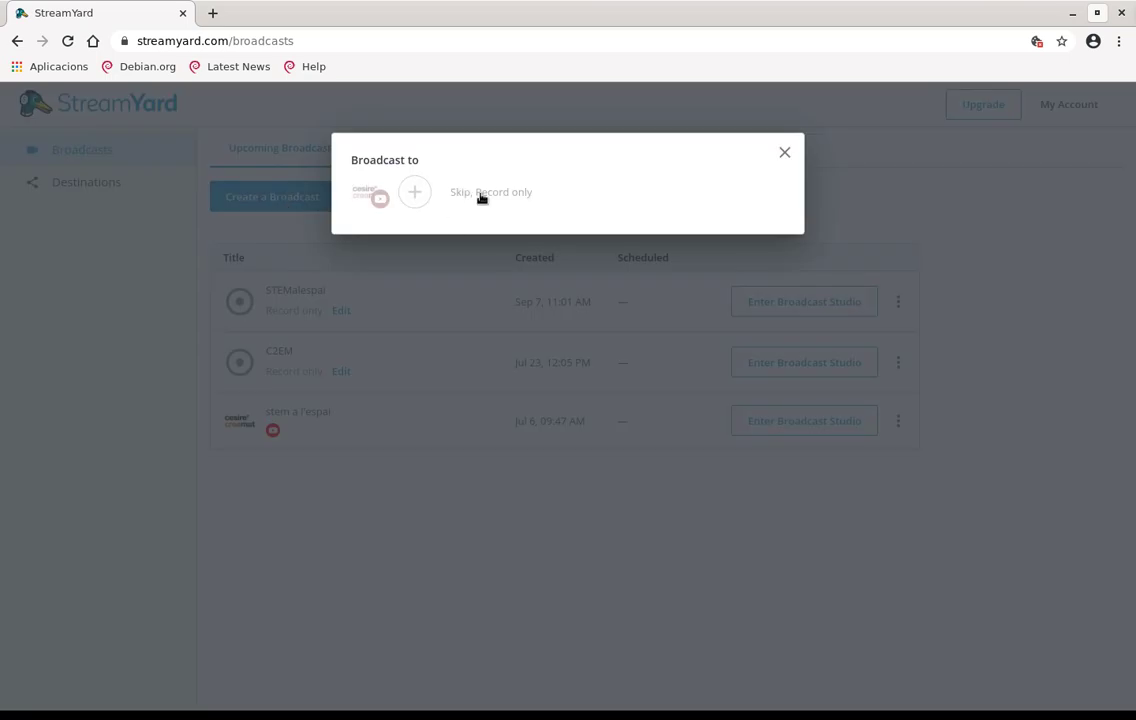
pyautogui.click(416, 193)
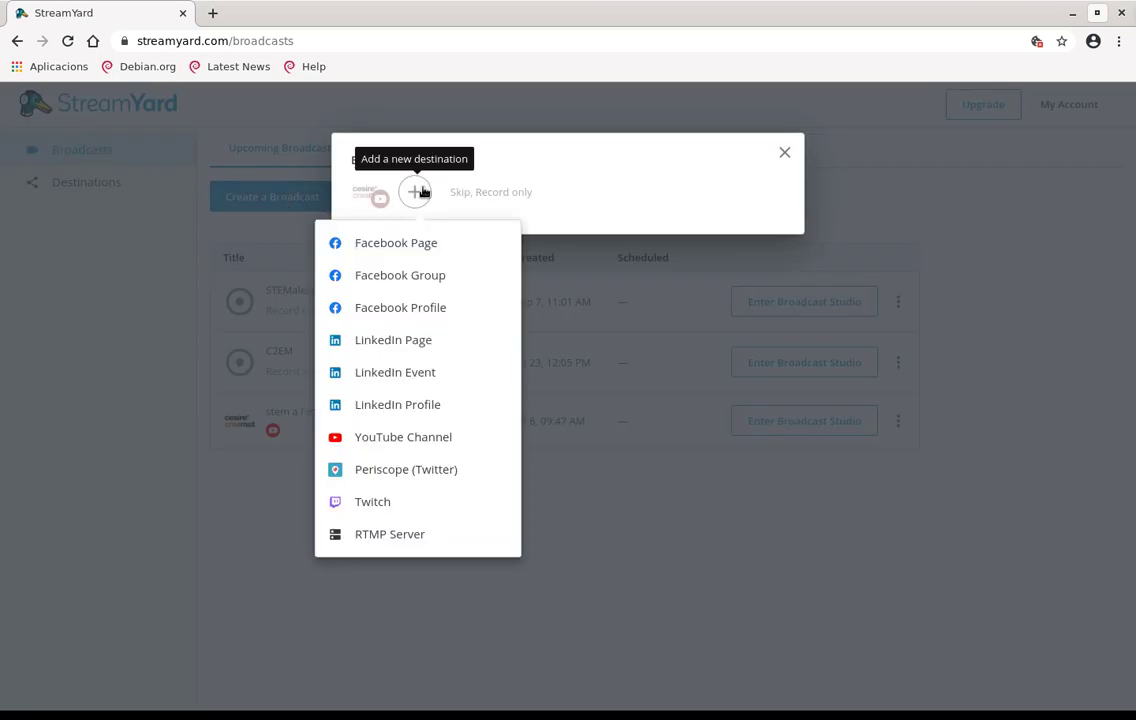
pyautogui.click(428, 443)
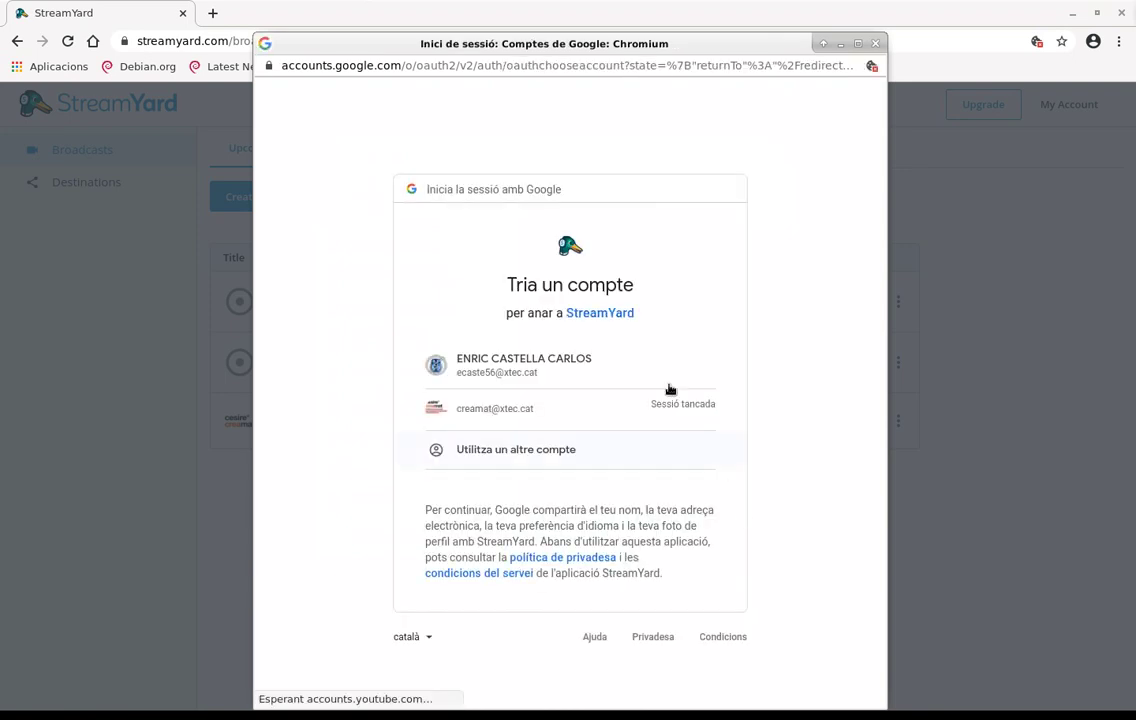
pyautogui.click(550, 421)
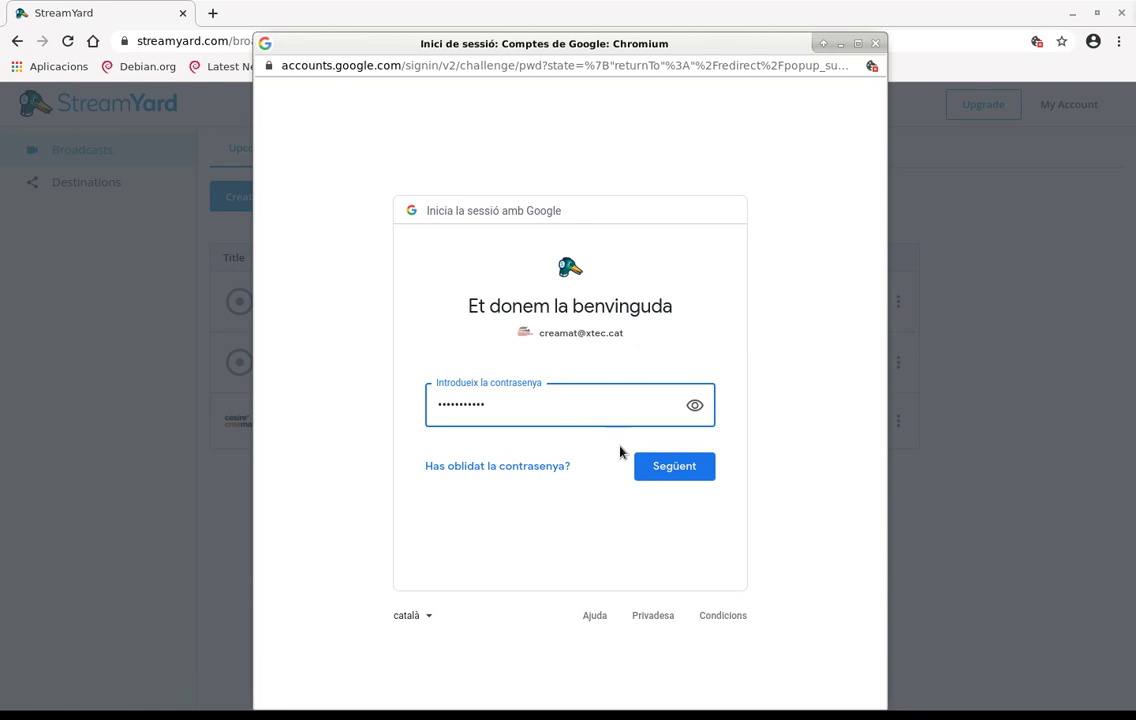
pyautogui.click(684, 476)
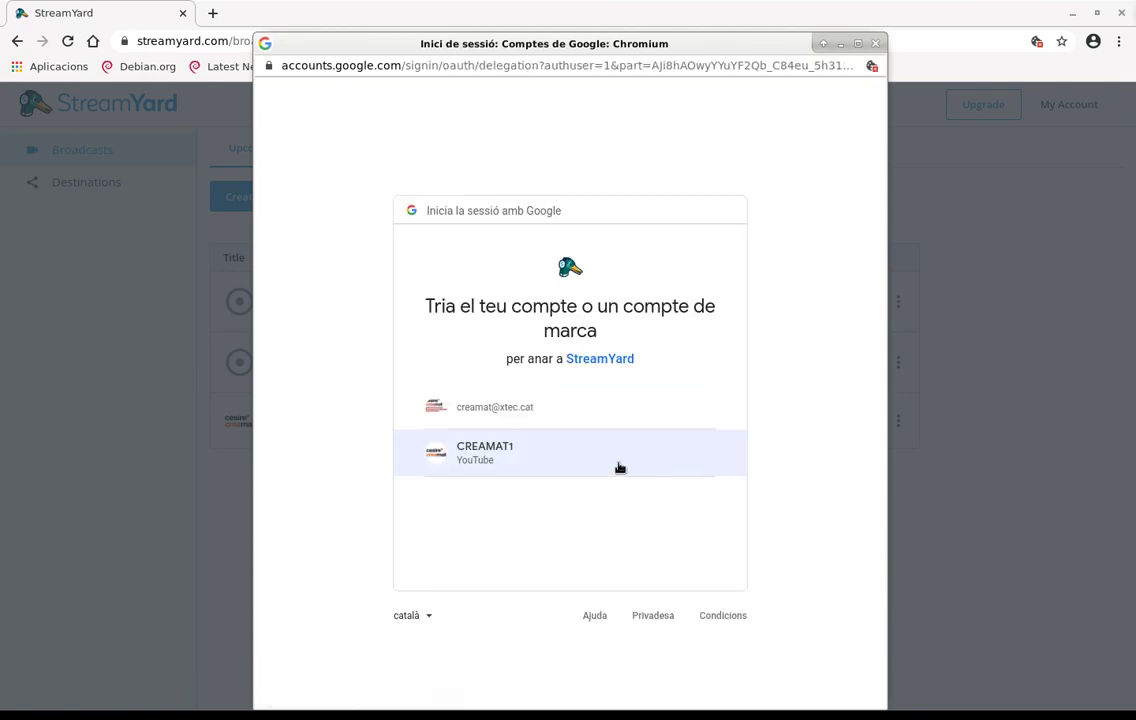
pyautogui.click(632, 464)
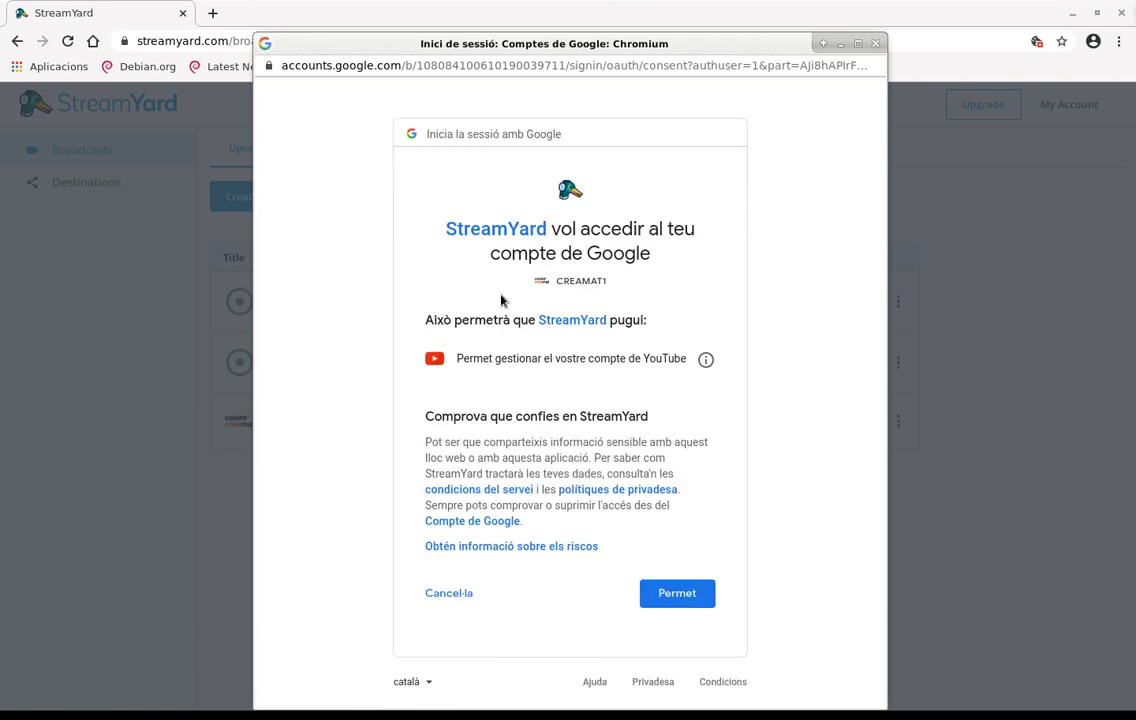
pyautogui.click(699, 590)
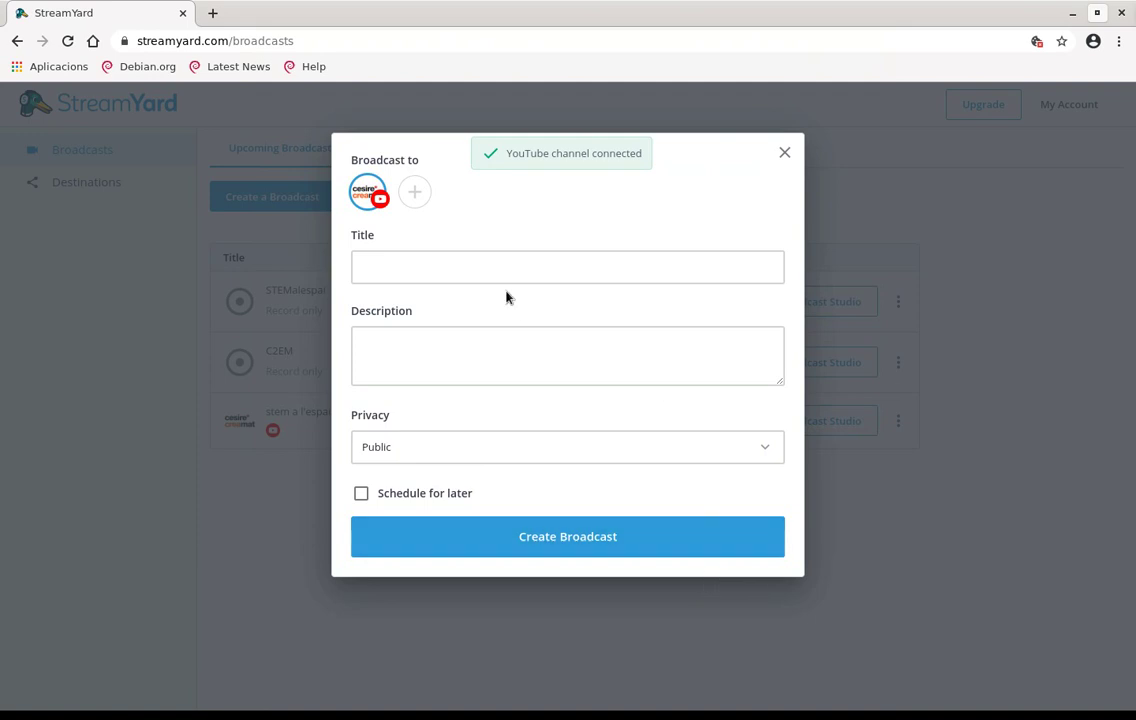
pyautogui.click(506, 270)
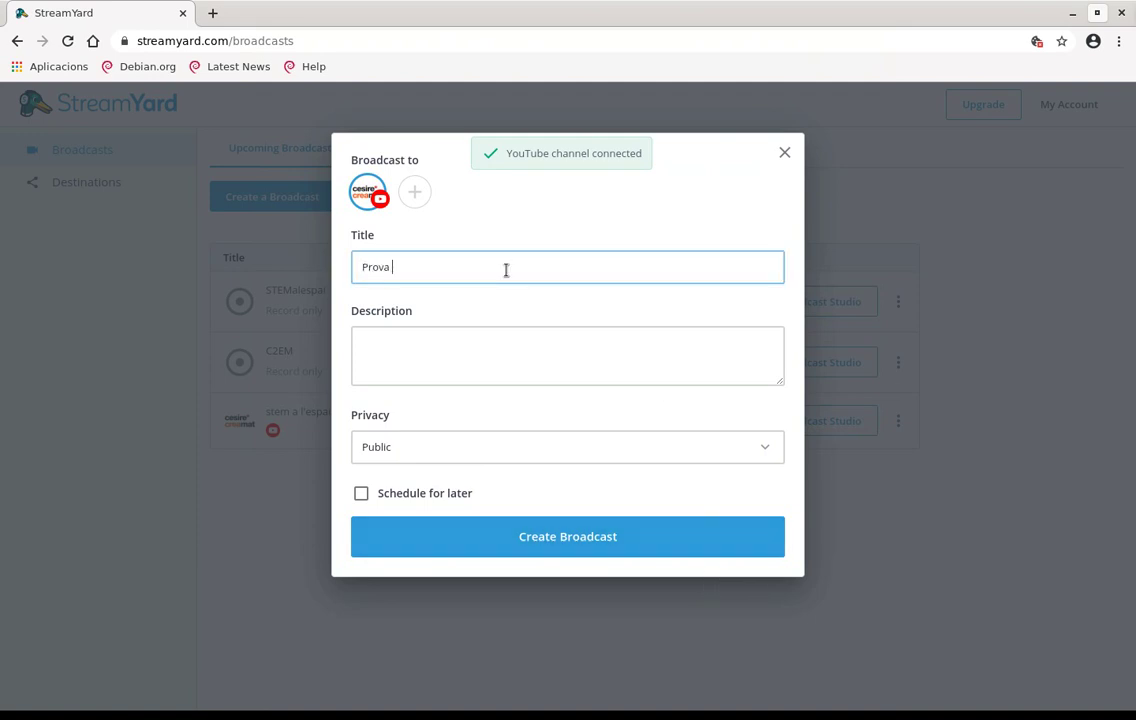
# Title the broadcast 'Prova C2EM', make it Private, leave it unscheduled and create it
pyautogui.write('Prova C2EM')
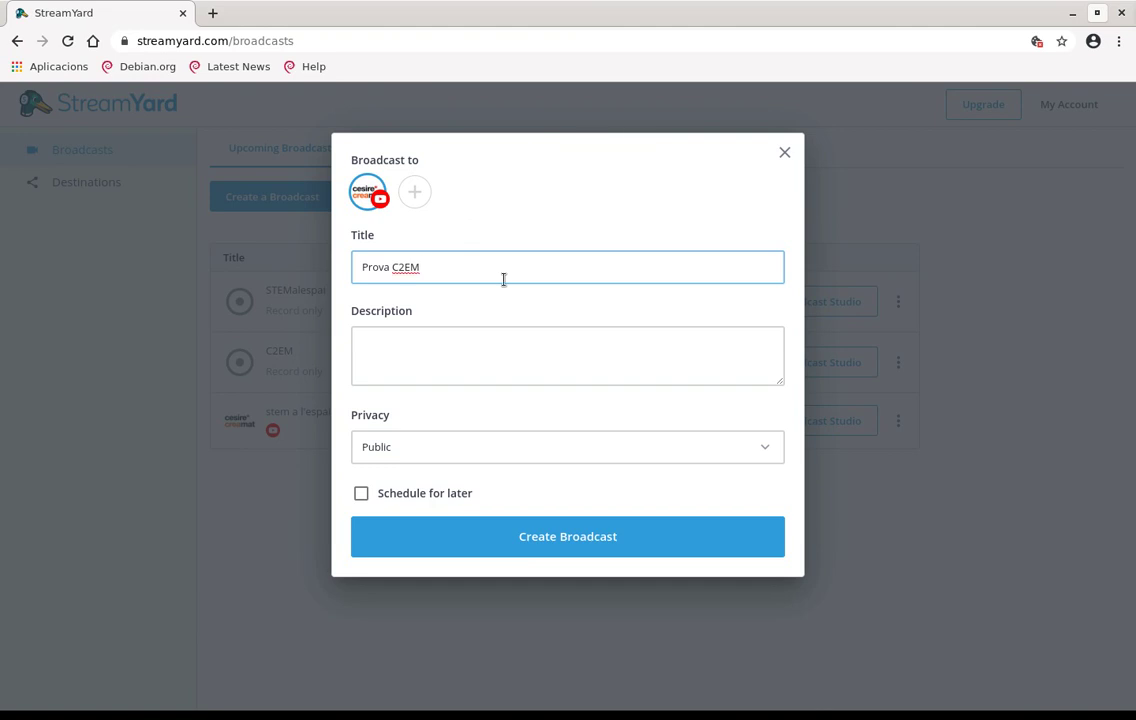
pyautogui.click(512, 448)
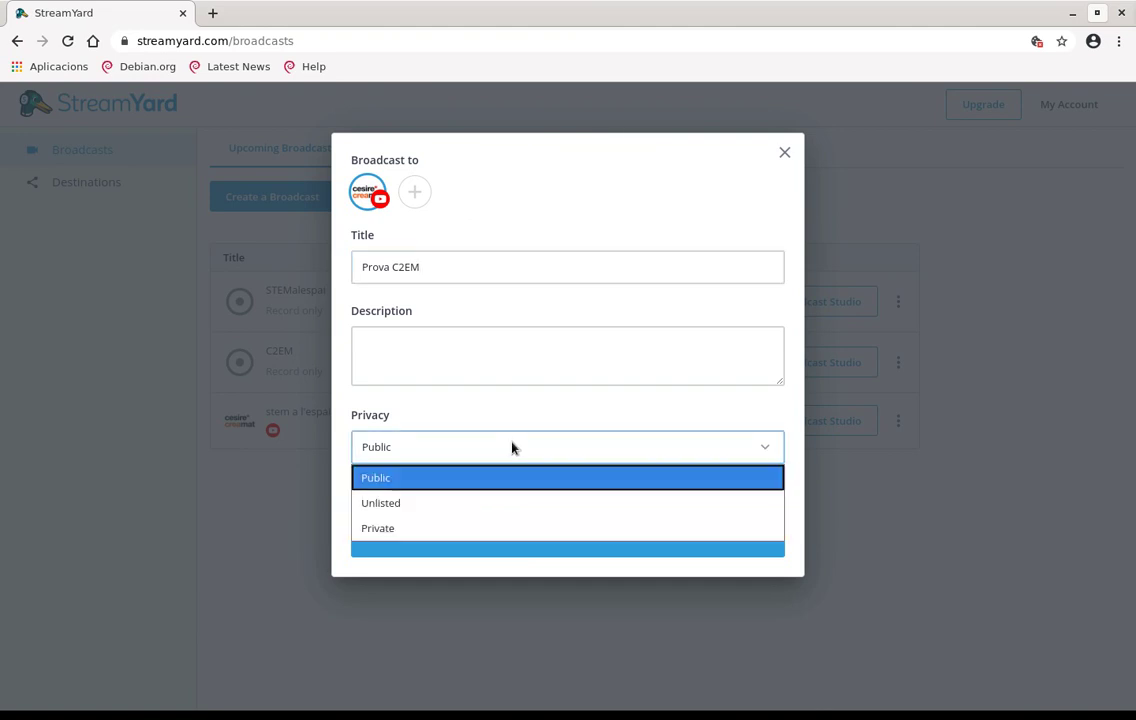
pyautogui.click(491, 530)
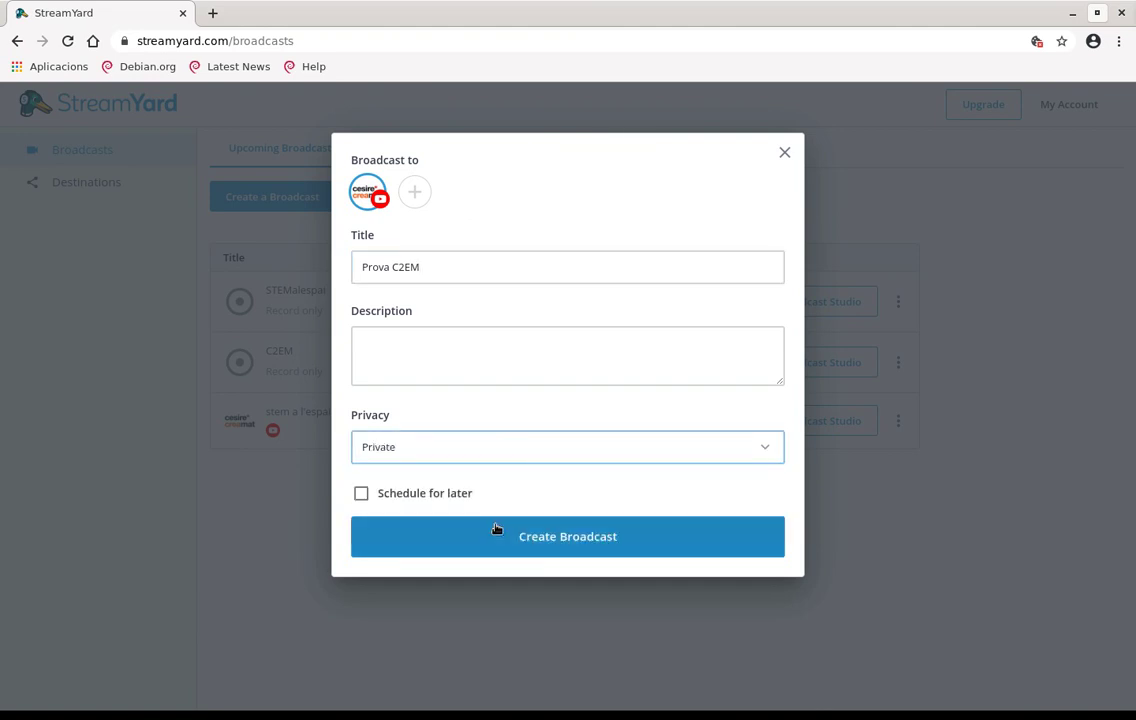
pyautogui.click(362, 494)
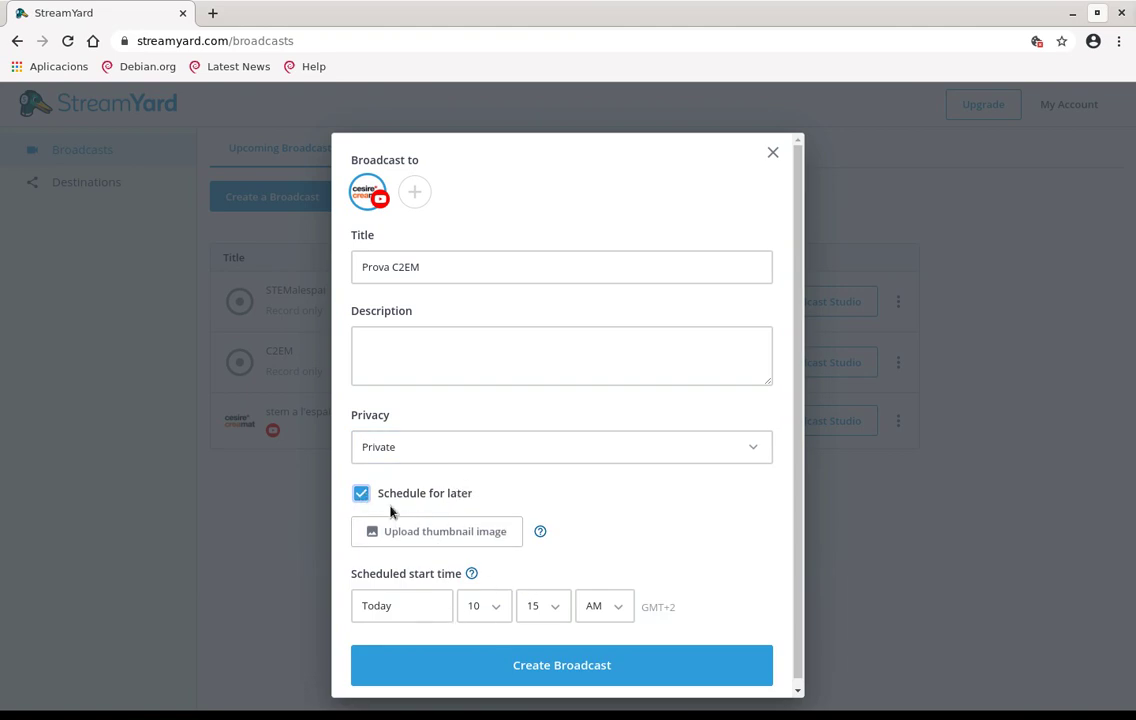
pyautogui.click(361, 494)
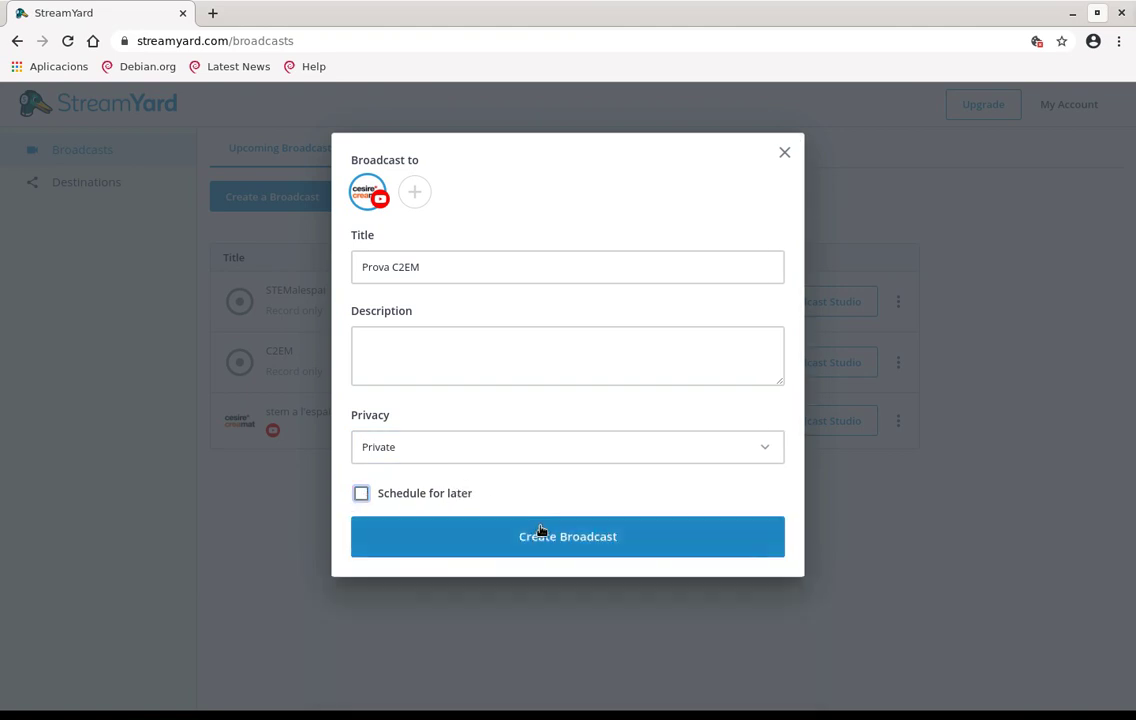
pyautogui.click(573, 550)
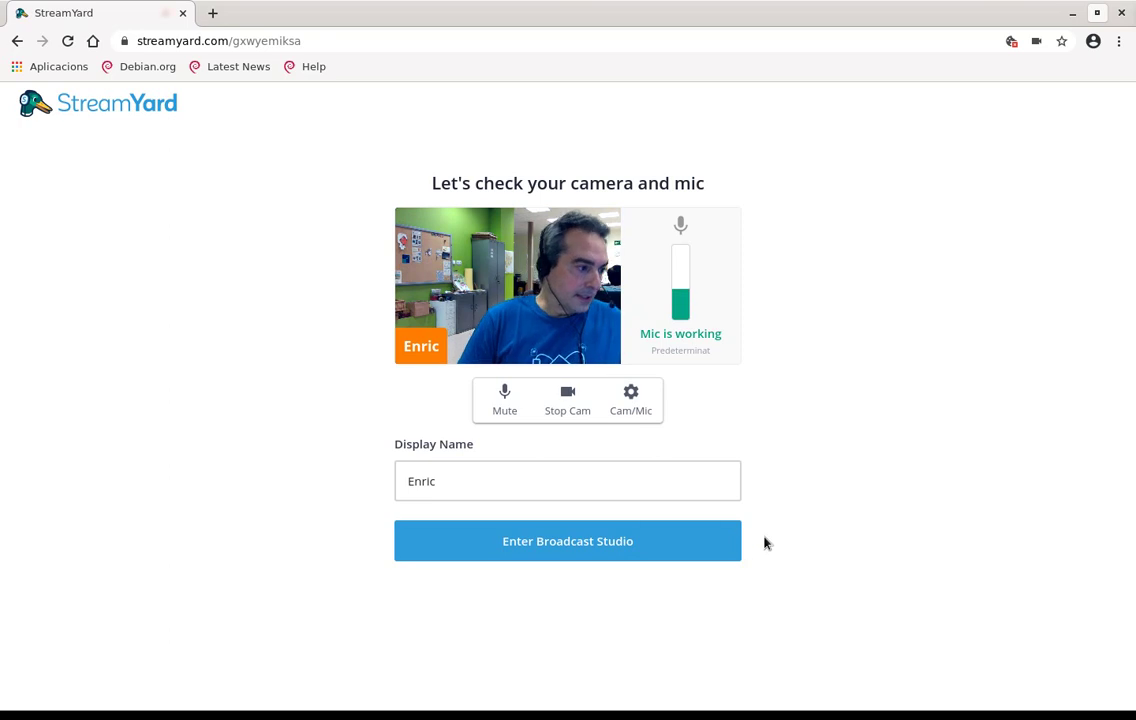
# Enter the broadcast studio for Prova C2EM from the camera and mic check page
pyautogui.click(620, 556)
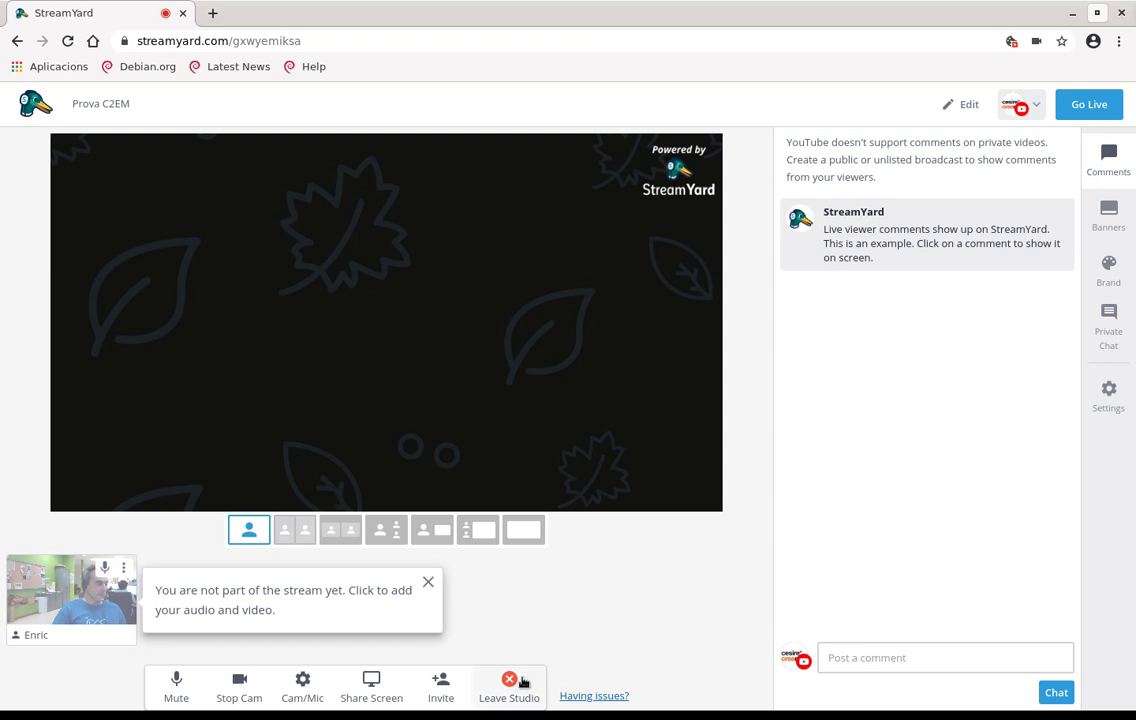
# Show the Invite guests link so a second participant can join the studio
pyautogui.click(441, 686)
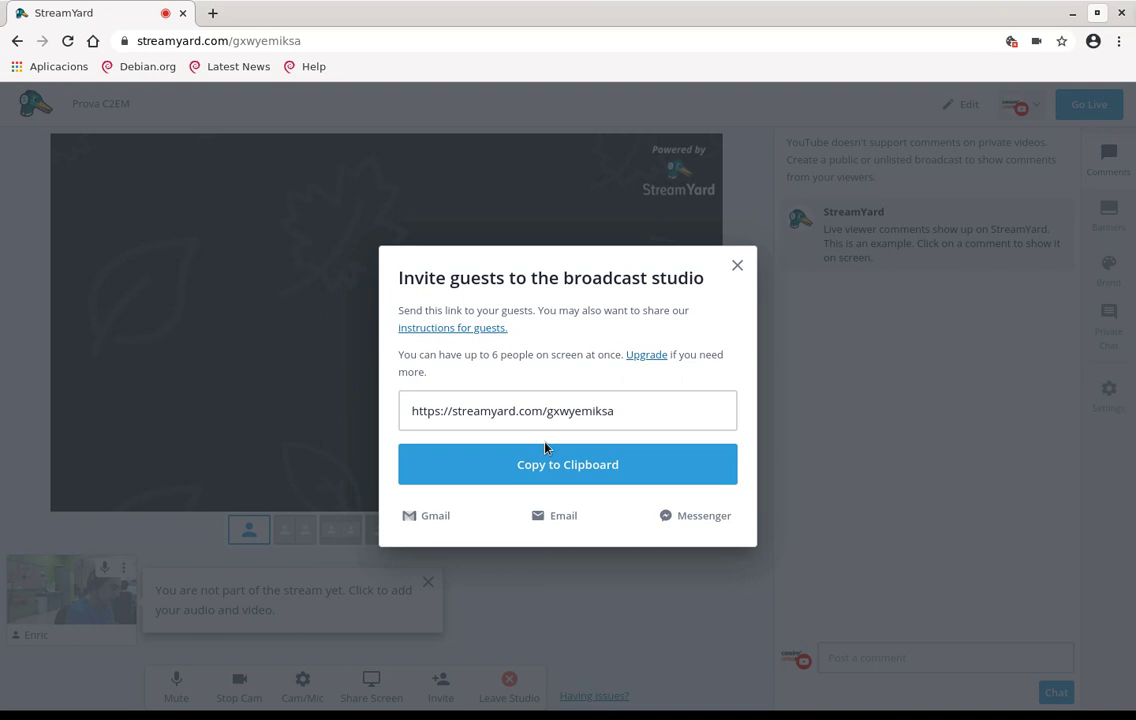
pyautogui.click(737, 265)
# Wait for the third guest to arrive backstage, then make the studio full screen with F11
pyautogui.moveTo(228, 610)
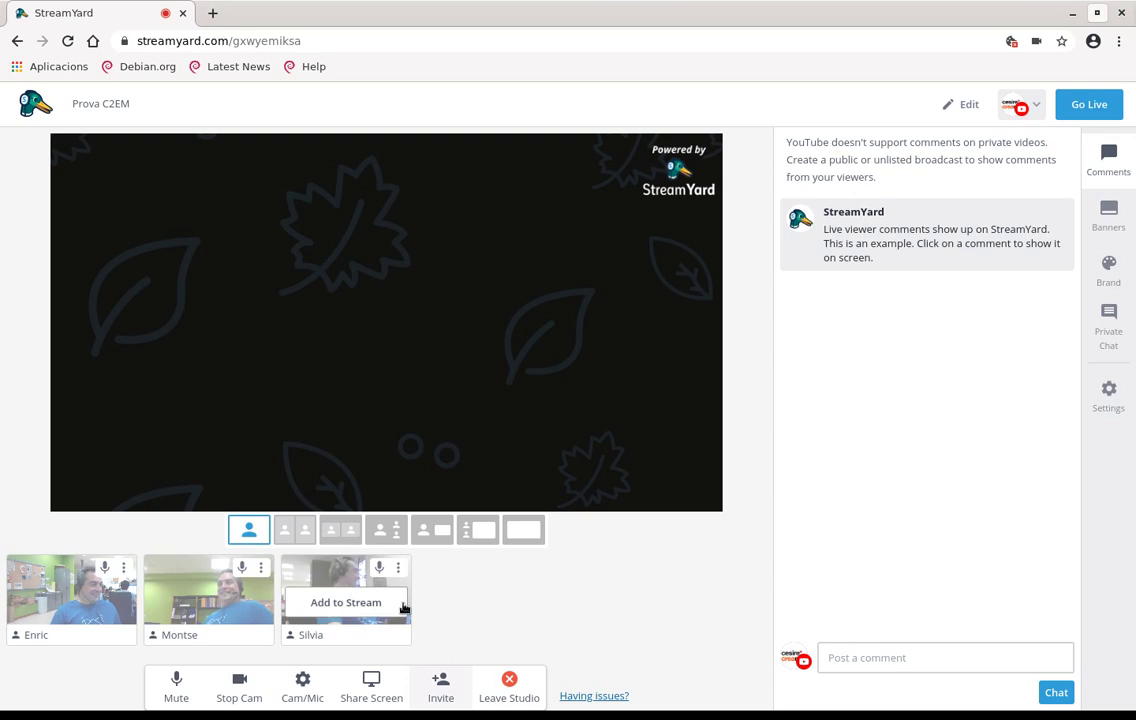
pyautogui.moveTo(183, 612)
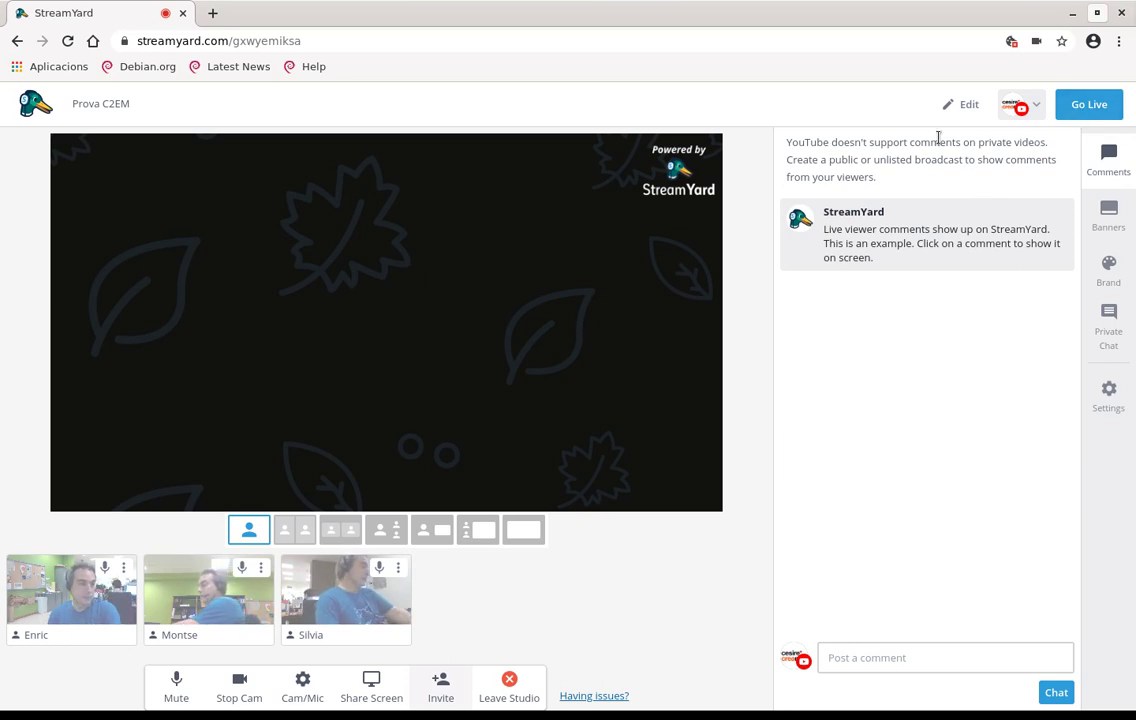
pyautogui.press('F11')
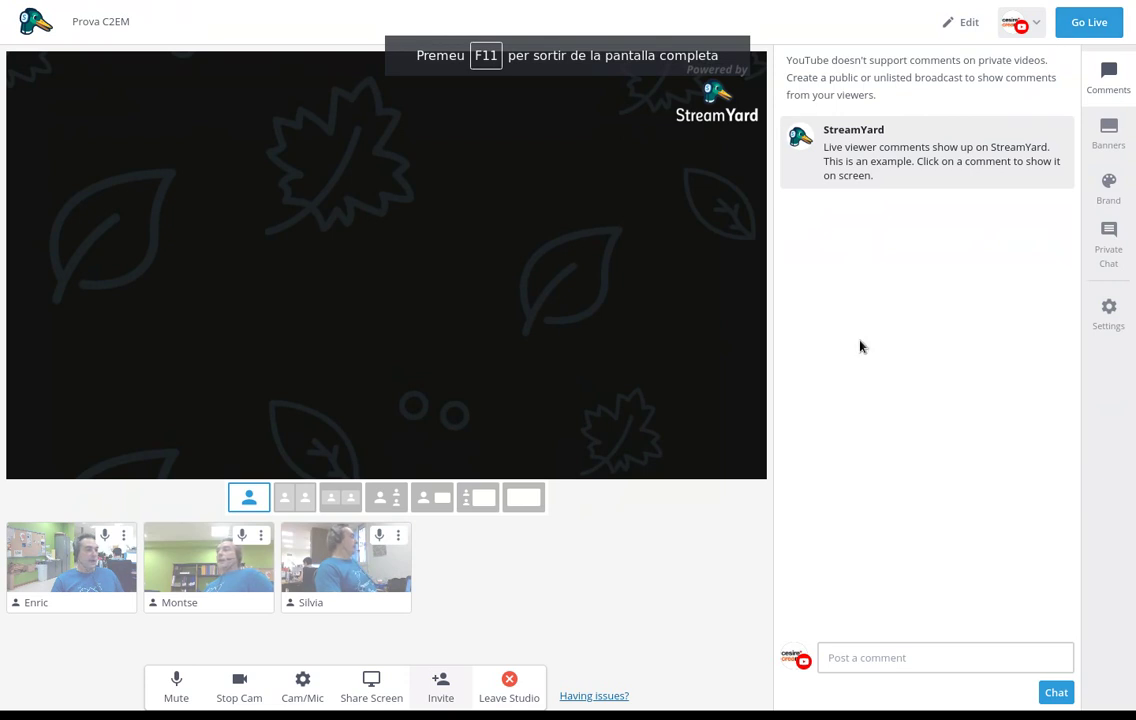
# Add the host and both guests to the broadcast stage
pyautogui.click(83, 566)
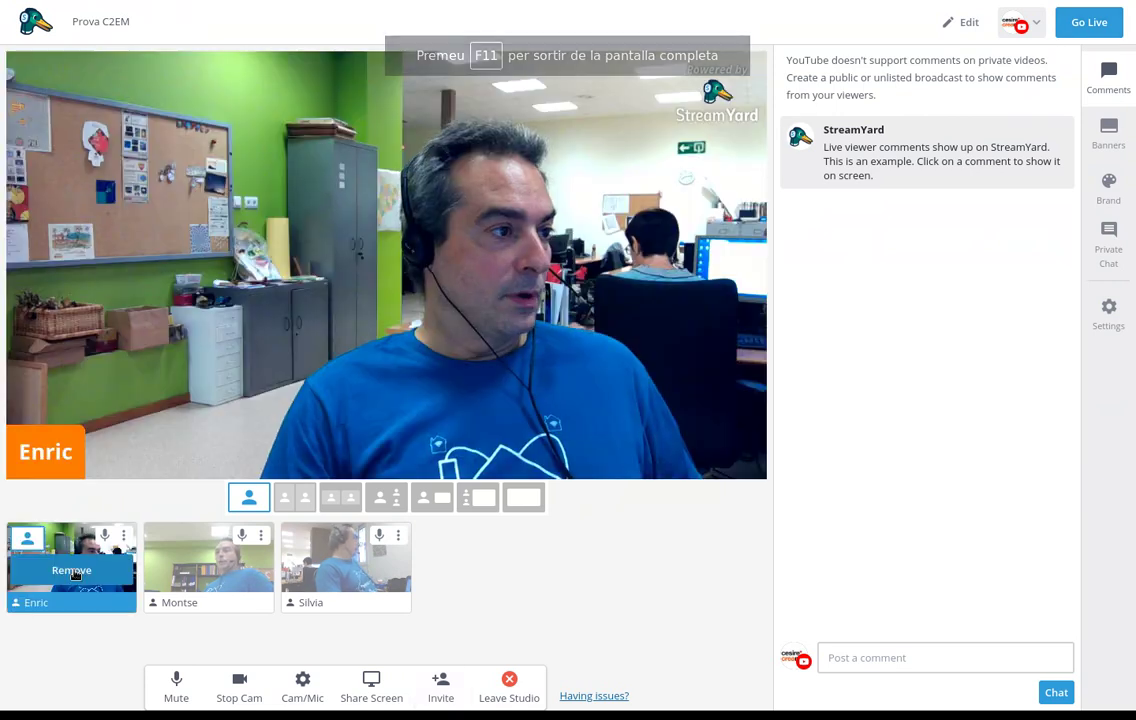
pyautogui.click(200, 577)
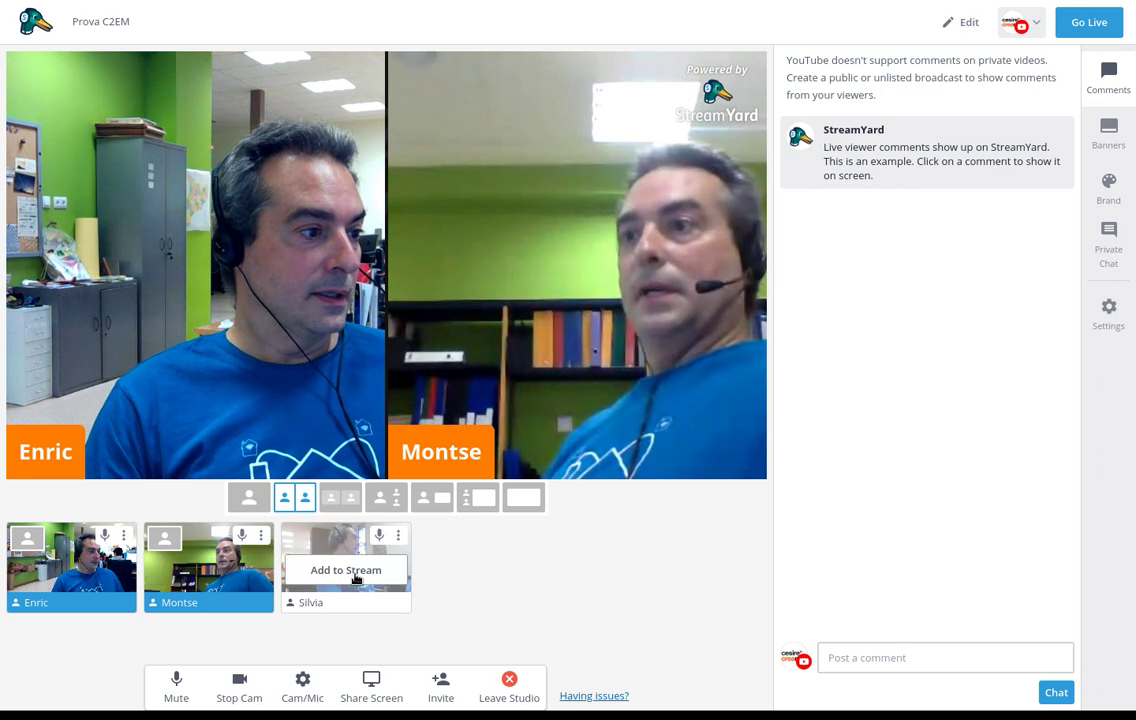
pyautogui.click(345, 572)
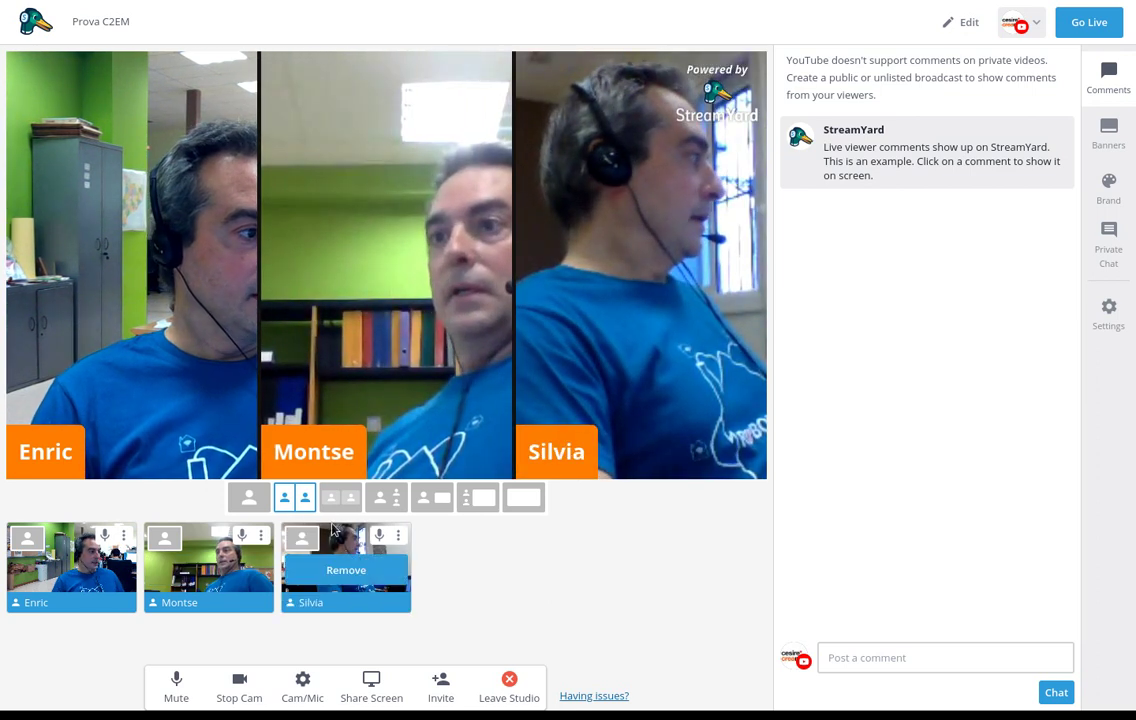
# Try the solo, side-by-side and two-over-one layouts, then settle on host large with sidebar
pyautogui.click(248, 499)
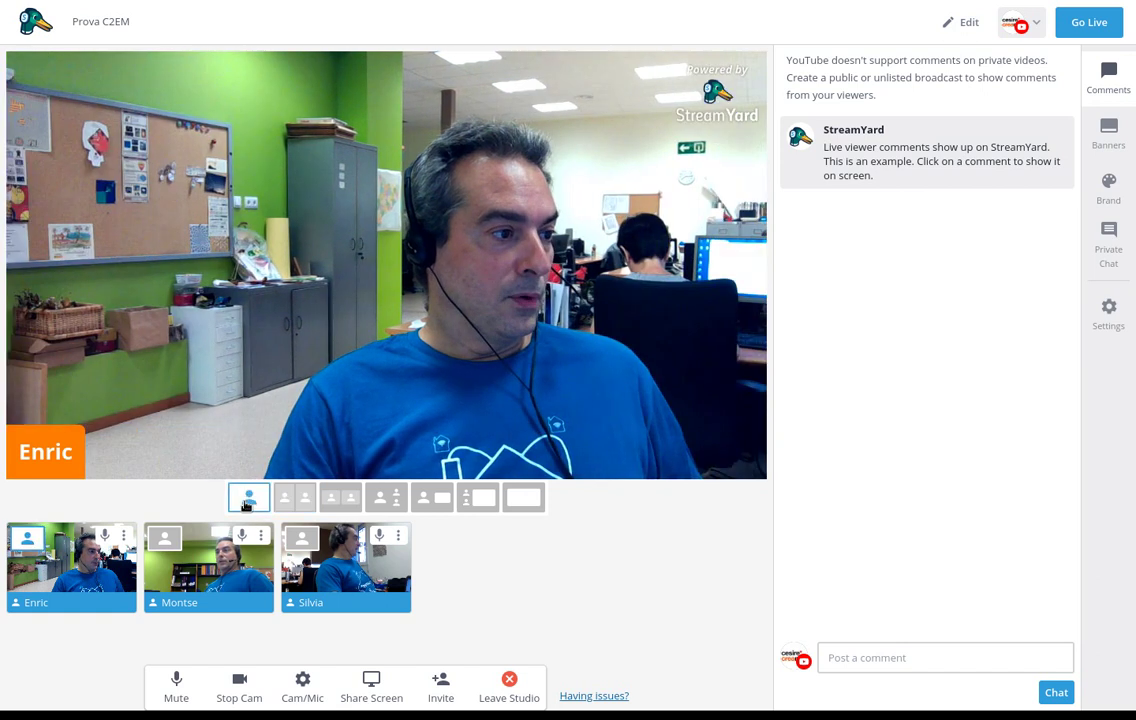
pyautogui.click(294, 505)
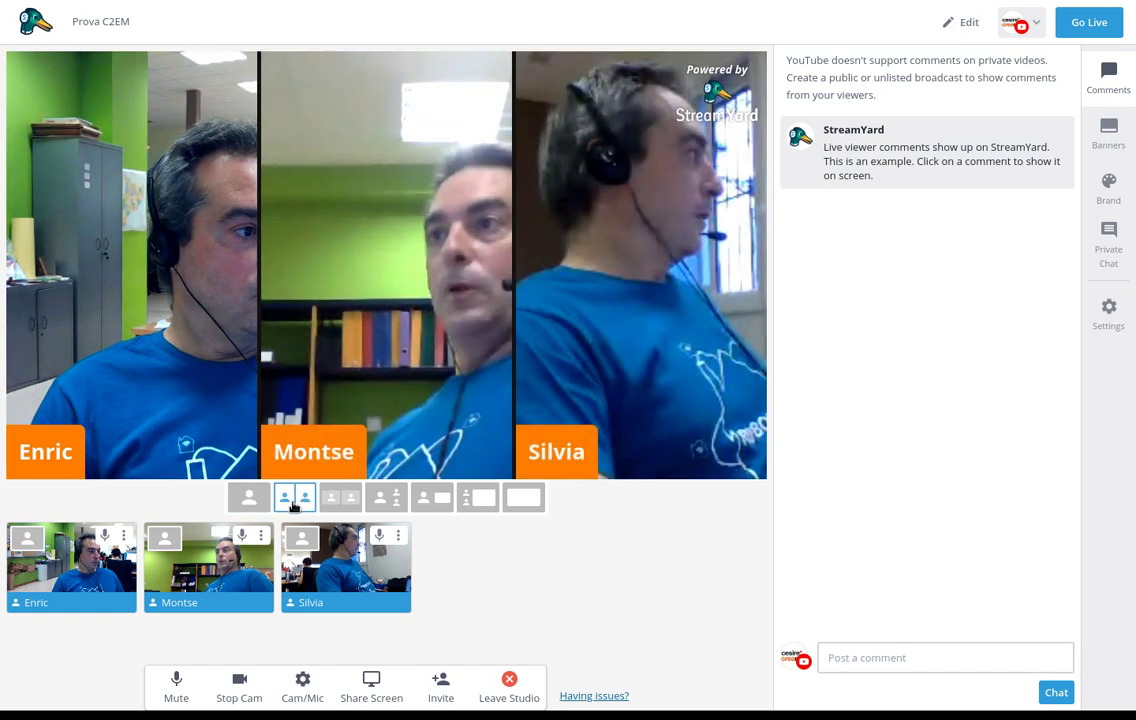
pyautogui.moveTo(604, 295); pyautogui.dragTo(325, 304)
pyautogui.moveTo(405, 332); pyautogui.dragTo(180, 330)
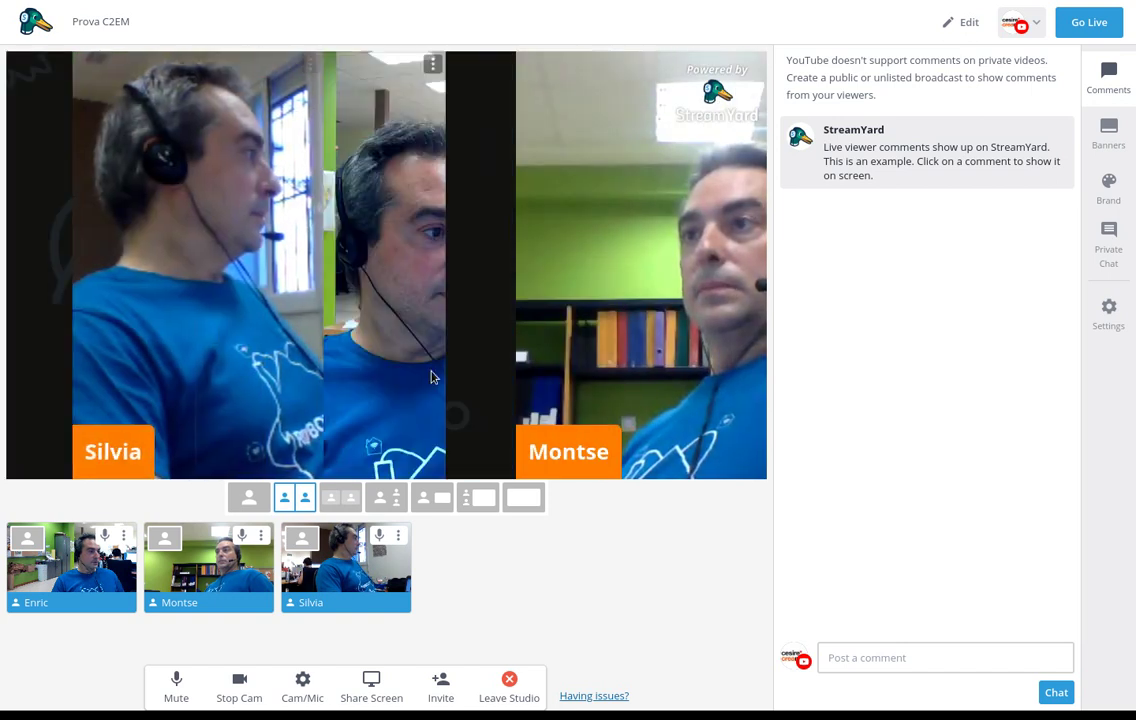
pyautogui.click(340, 497)
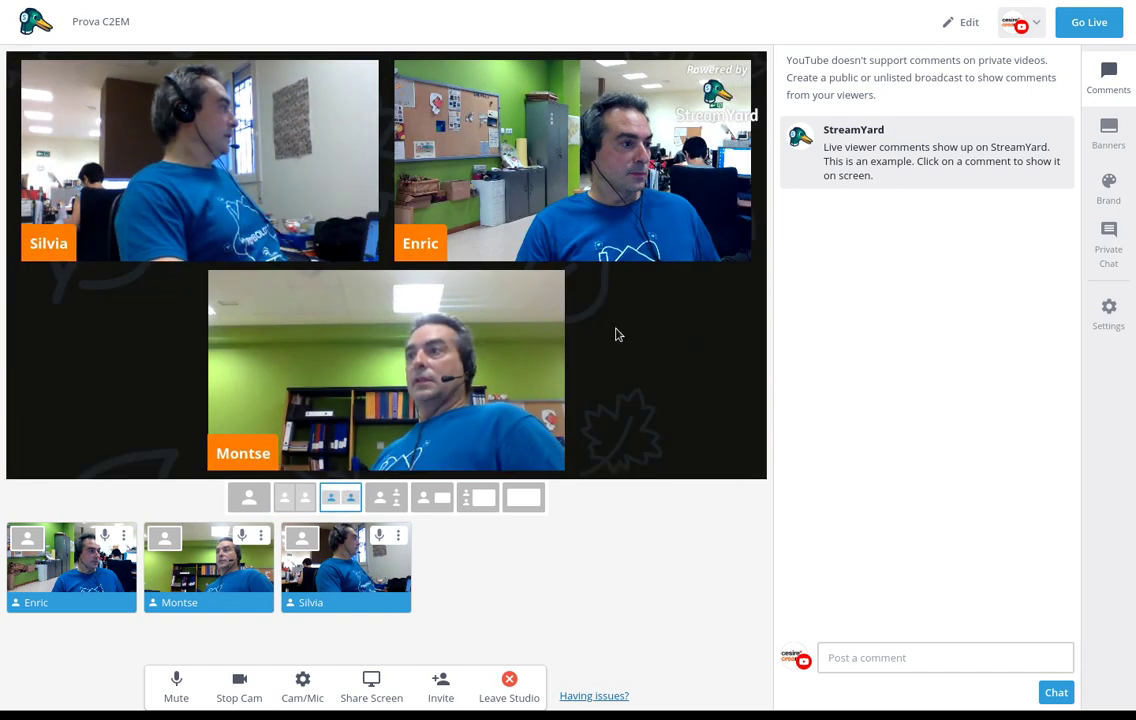
pyautogui.moveTo(570, 185); pyautogui.dragTo(400, 380)
pyautogui.moveTo(314, 231); pyautogui.dragTo(540, 413)
pyautogui.click(396, 500)
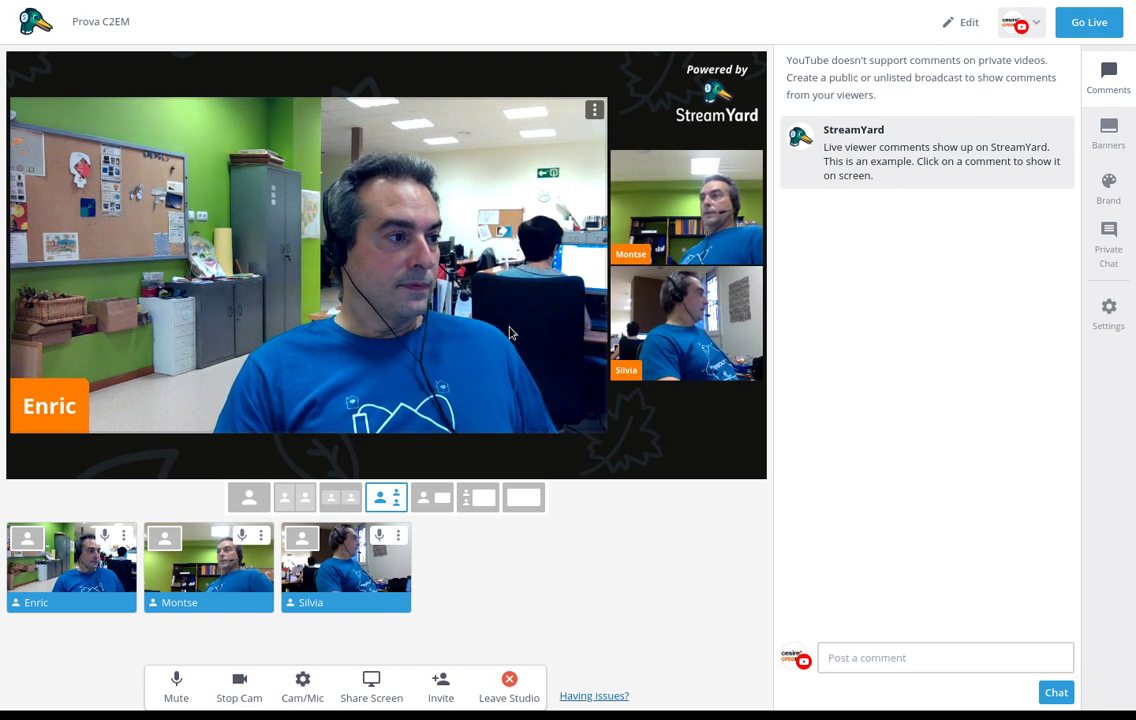
# Mute the host's microphone with Ctrl+D and check the webcam in Cam/Mic settings
pyautogui.hotkey('ctrl', 'd')
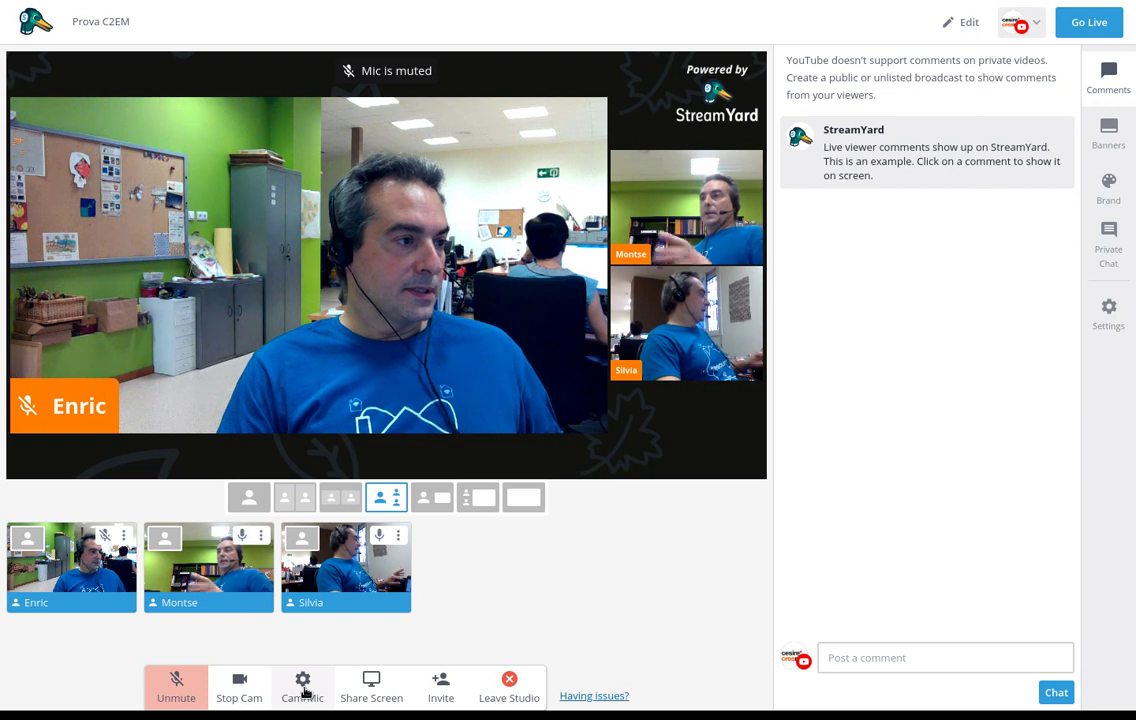
pyautogui.click(302, 688)
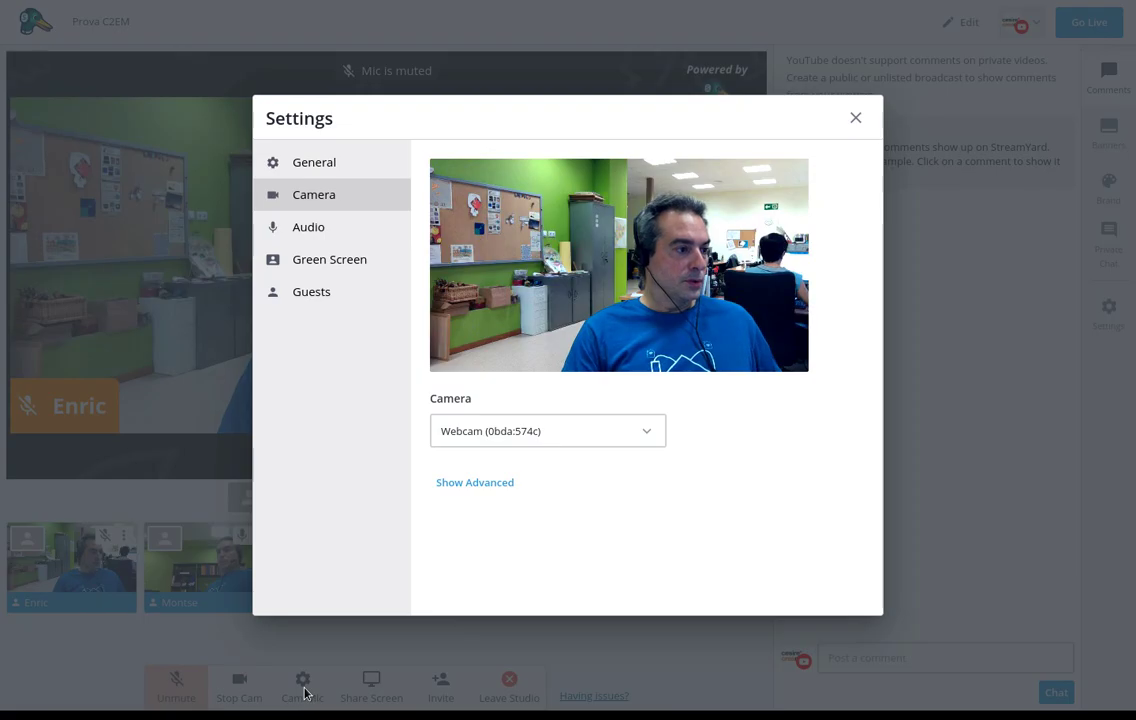
pyautogui.click(305, 693)
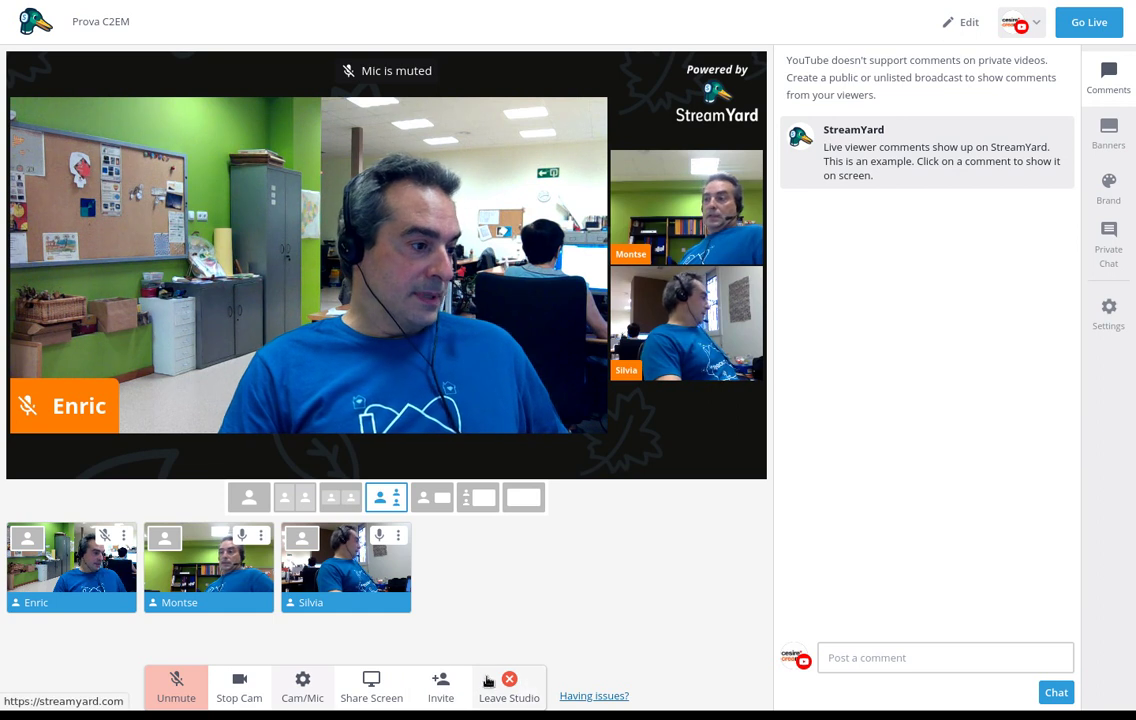
# Share the Firefox window showing the CESIRE Matemàtic page onto the stage
pyautogui.click(362, 688)
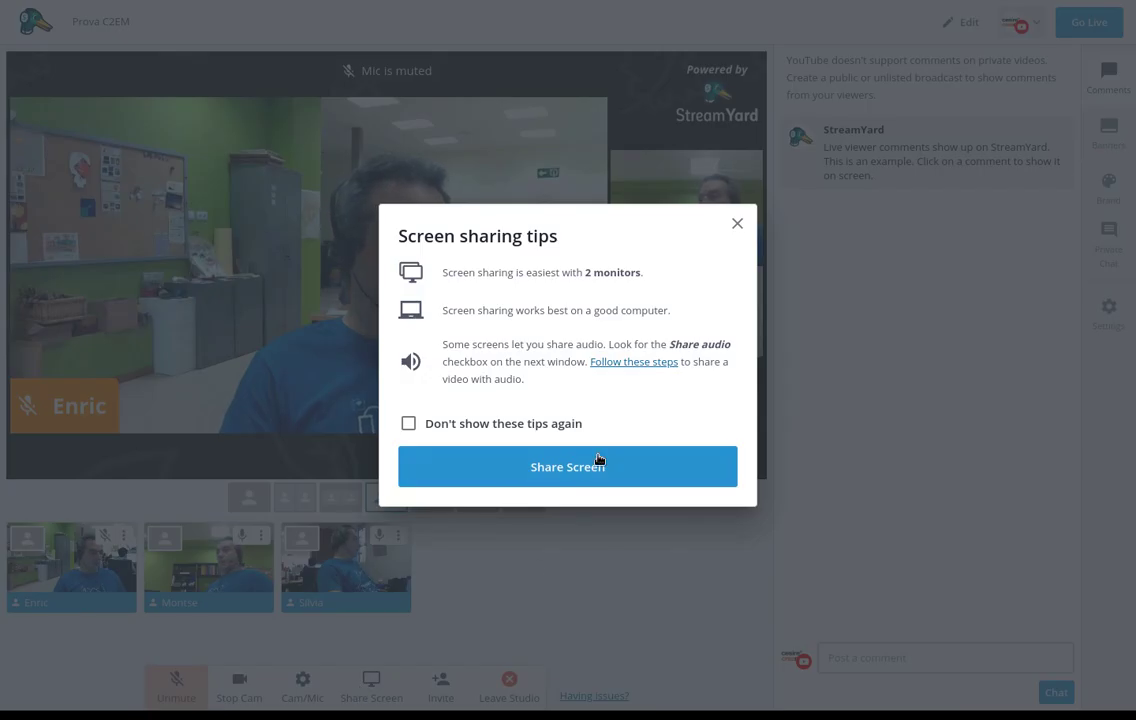
pyautogui.click(578, 468)
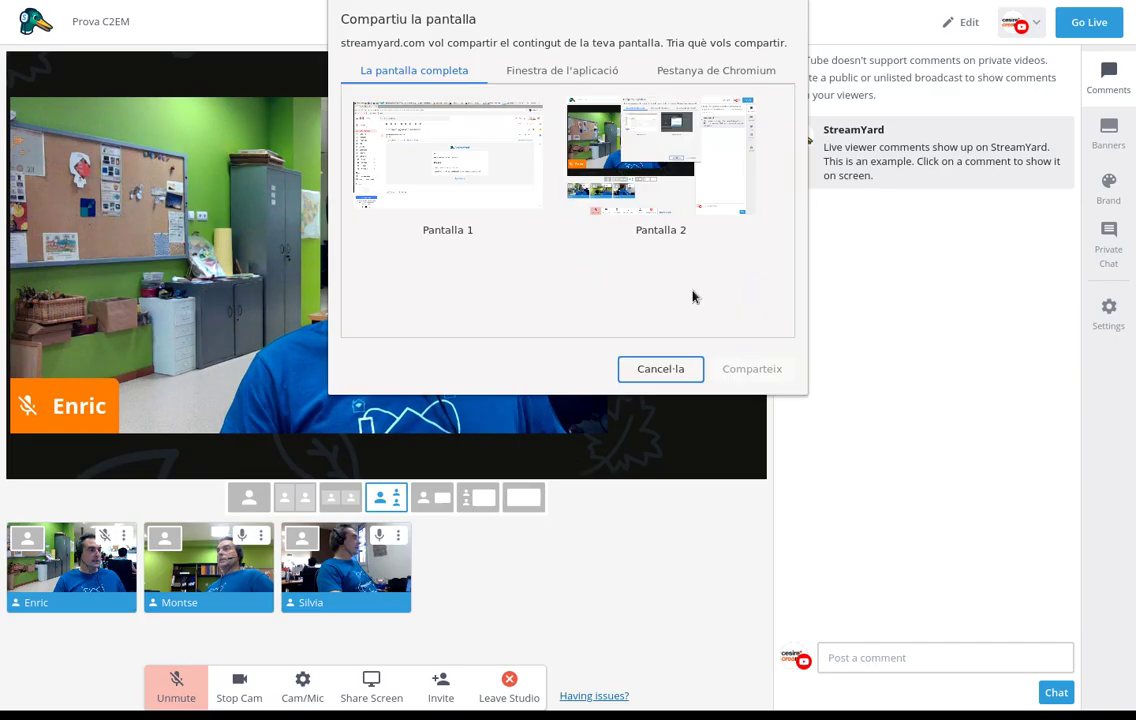
pyautogui.click(476, 174)
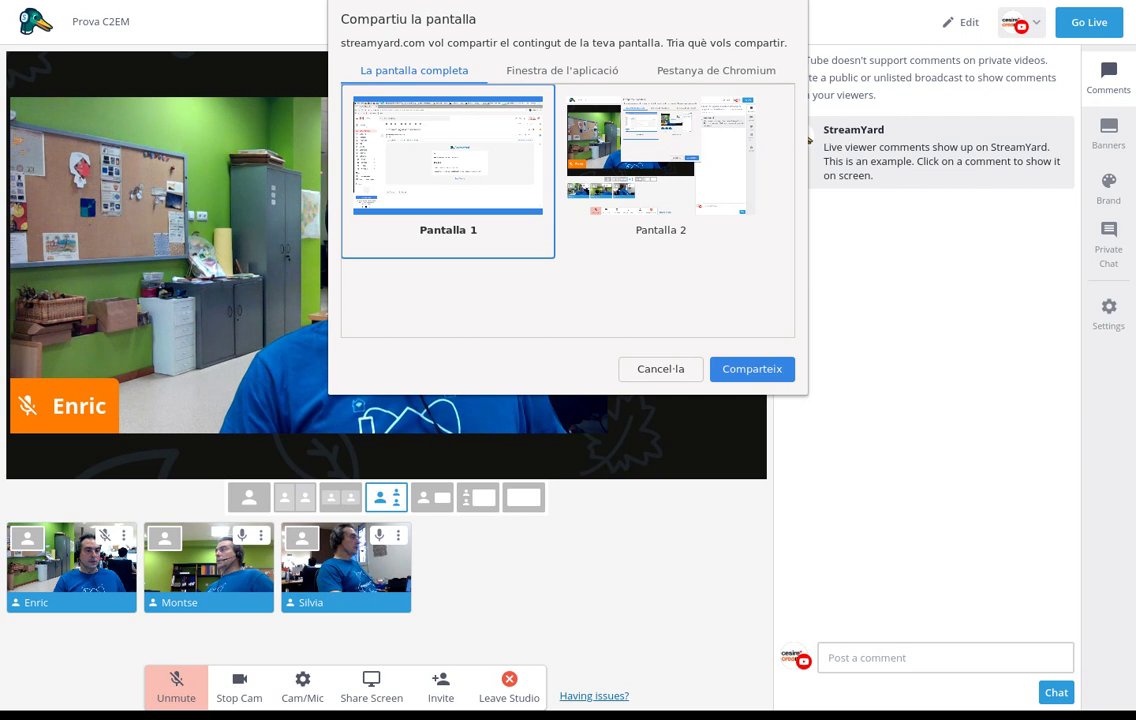
pyautogui.click(708, 179)
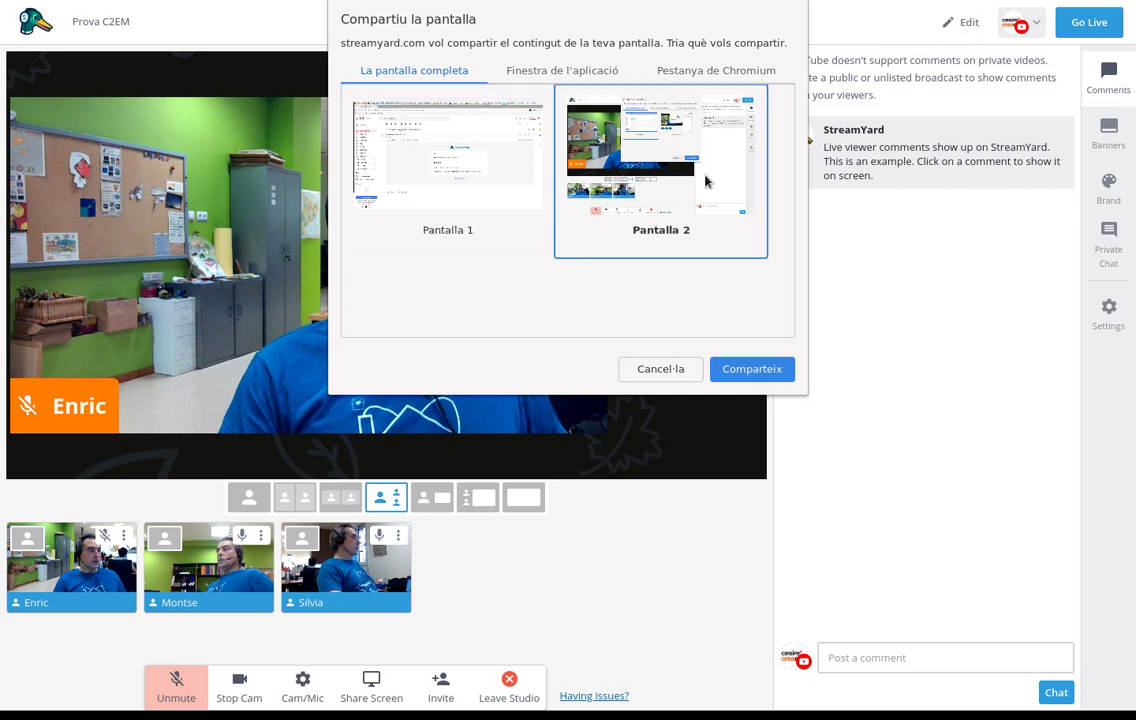
pyautogui.click(567, 74)
pyautogui.click(712, 283)
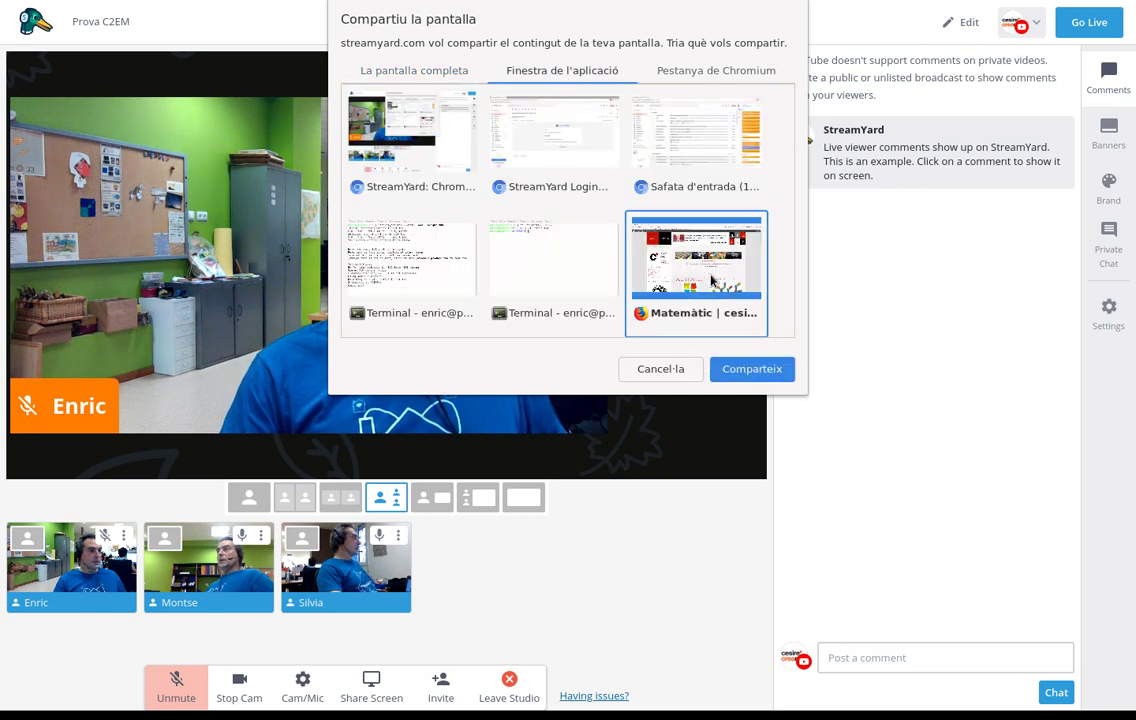
pyautogui.click(745, 369)
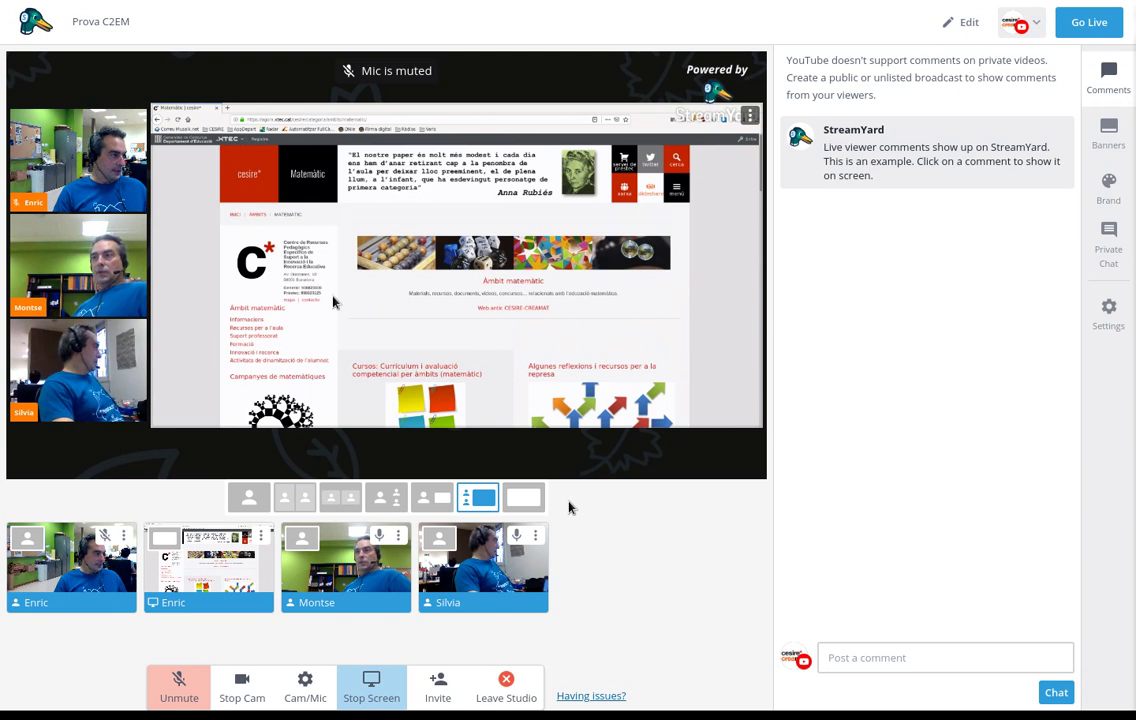
# Put the Matemàtic screen share on stream with cameras stacked at left, then start a comment
pyautogui.moveTo(331, 580)
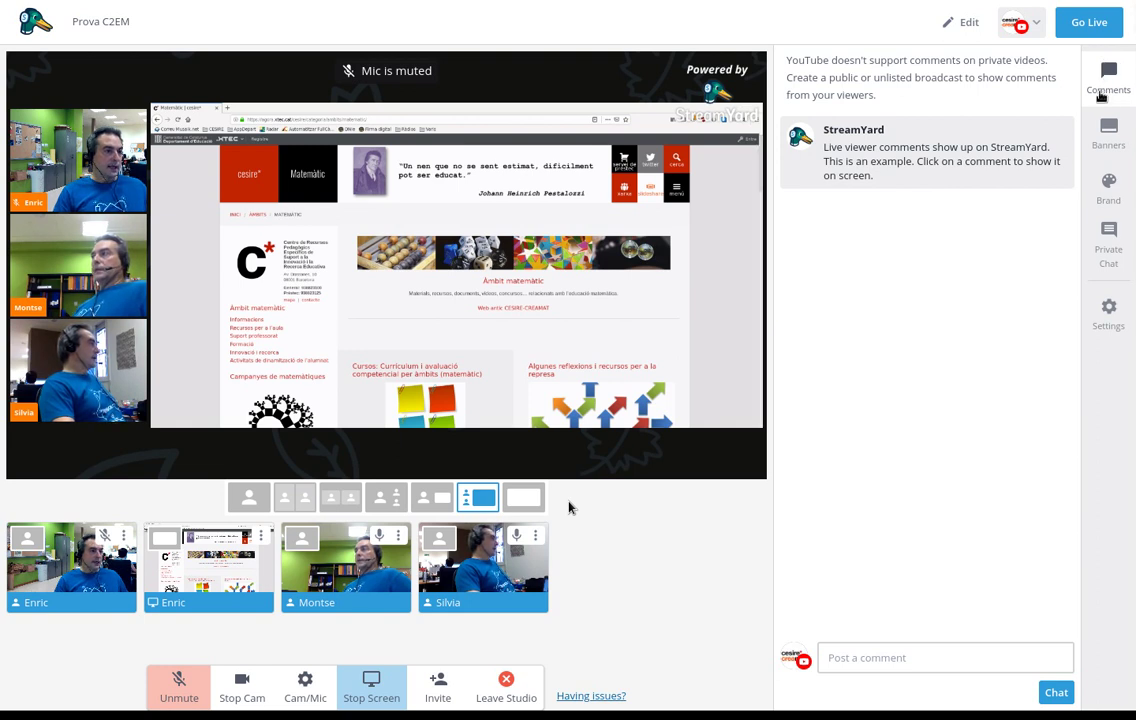
pyautogui.click(879, 662)
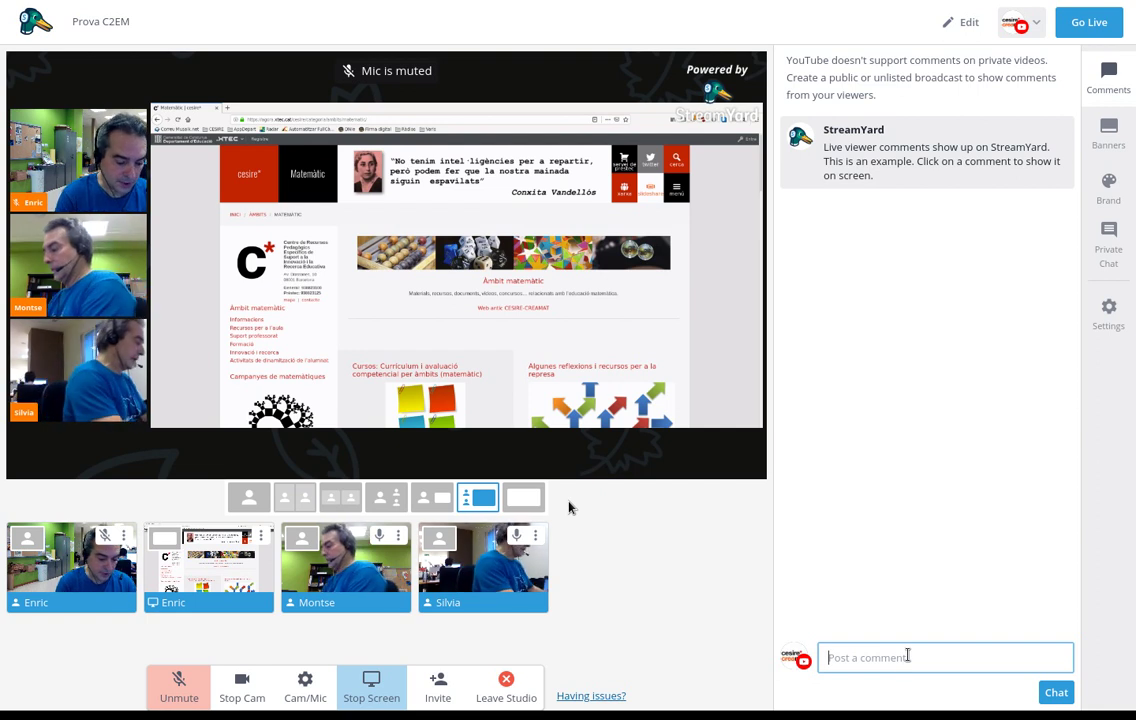
# Post 'Bon dia!' in the chat, then edit the broadcast to make its privacy Public and save
pyautogui.write('Bon ')
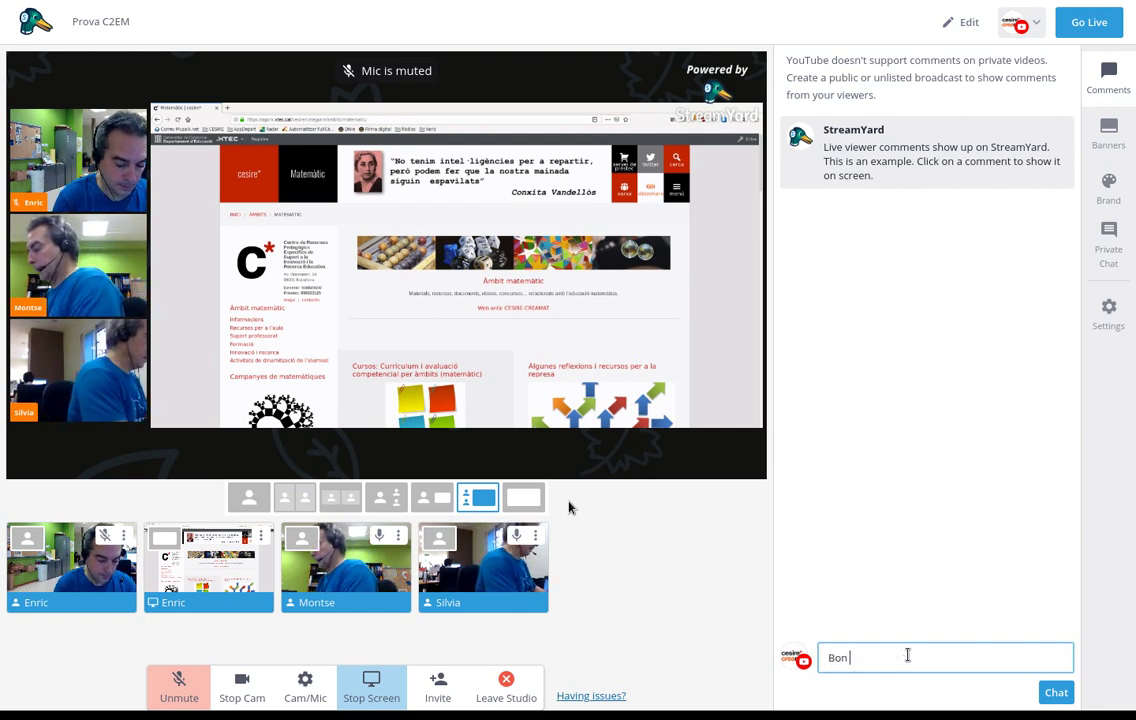
pyautogui.write('dia!')
pyautogui.press('Return')
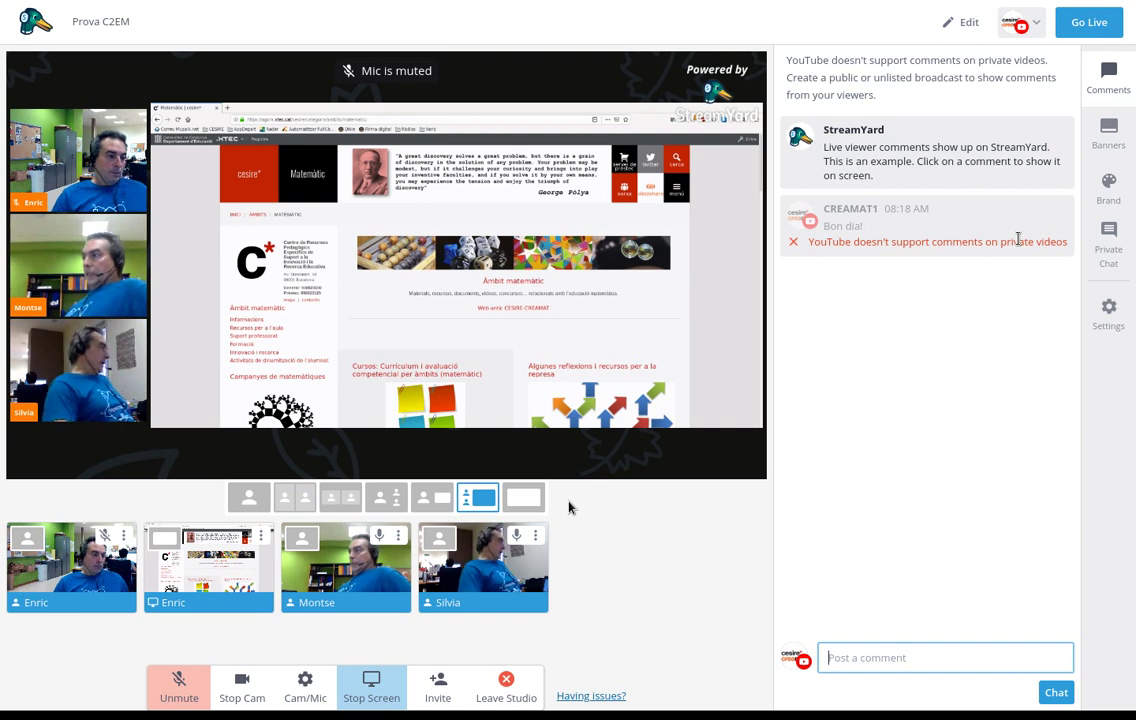
pyautogui.click(1036, 24)
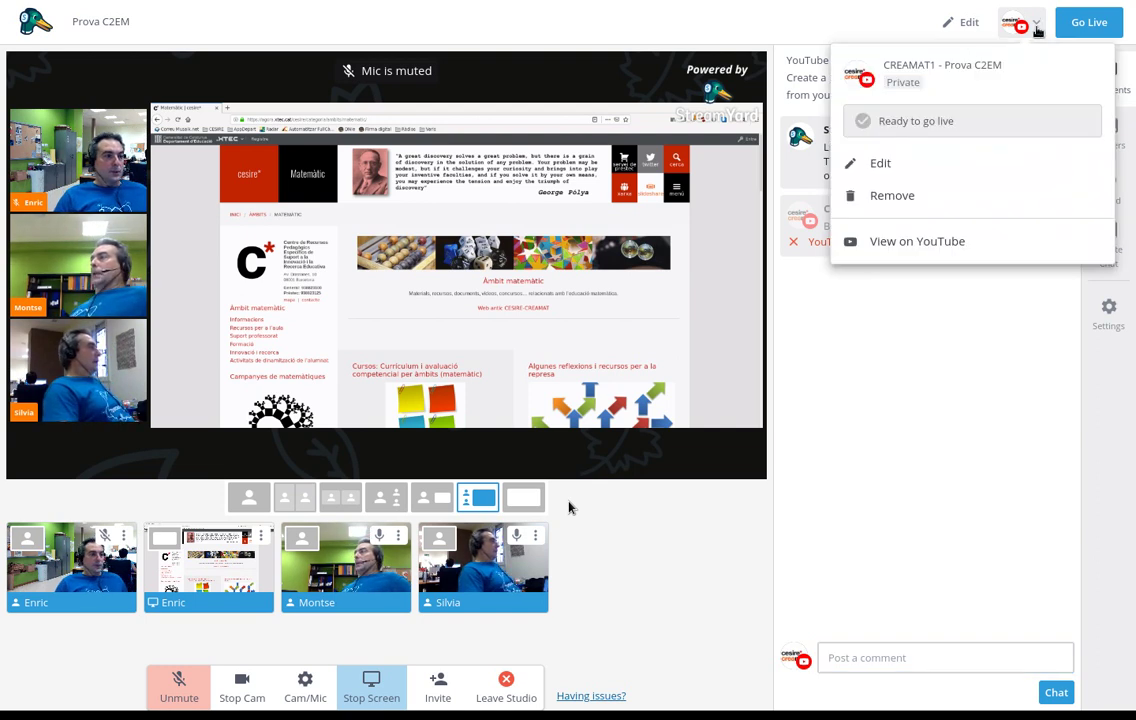
pyautogui.click(955, 165)
pyautogui.click(472, 378)
pyautogui.click(466, 402)
pyautogui.click(530, 470)
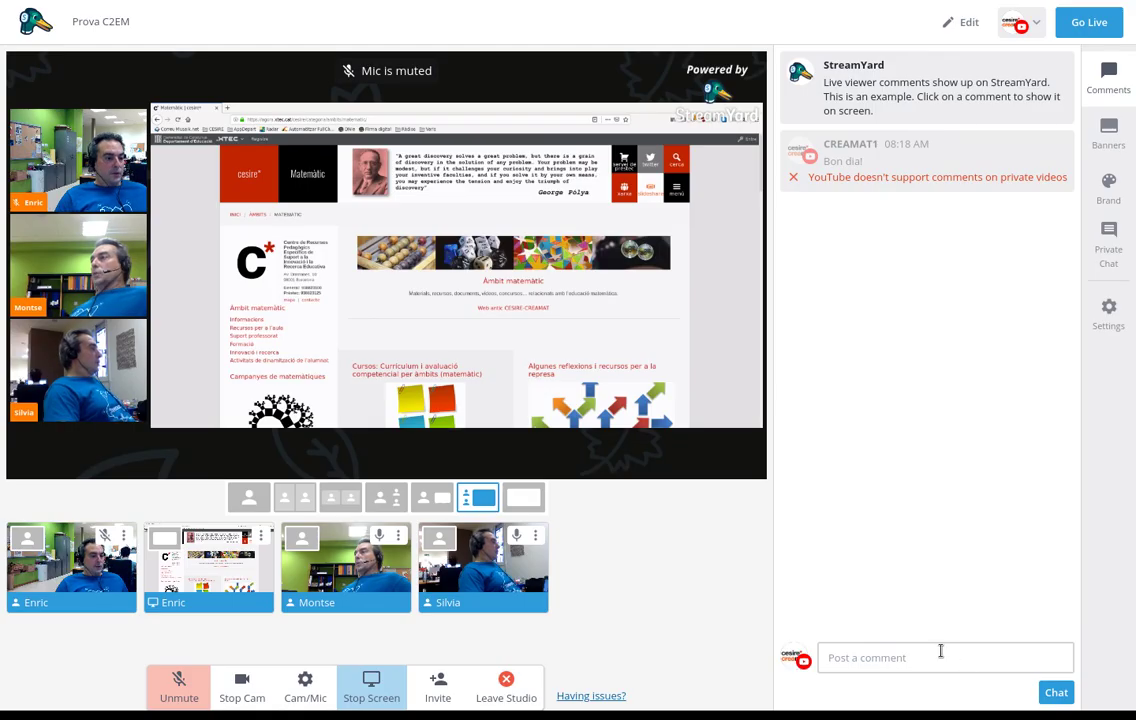
pyautogui.click(930, 657)
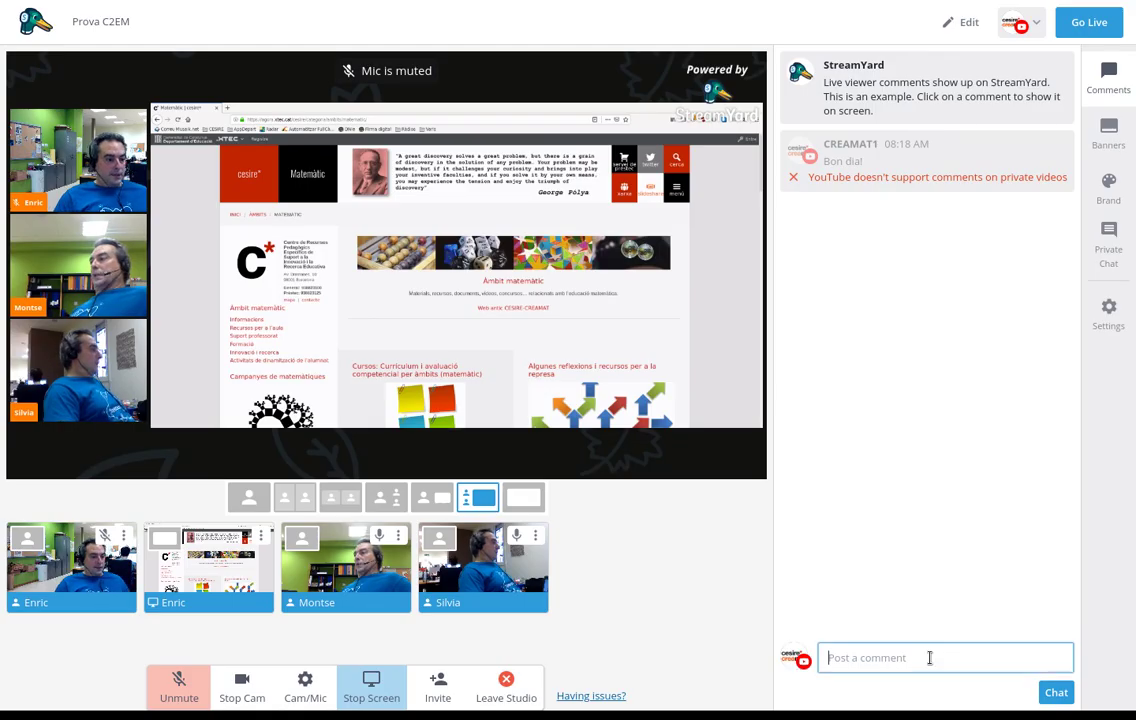
# Post another 'Bon dia!' greeting comment to the chat
pyautogui.write('s')
pyautogui.press('BackSpace')
pyautogui.write('Bon ')
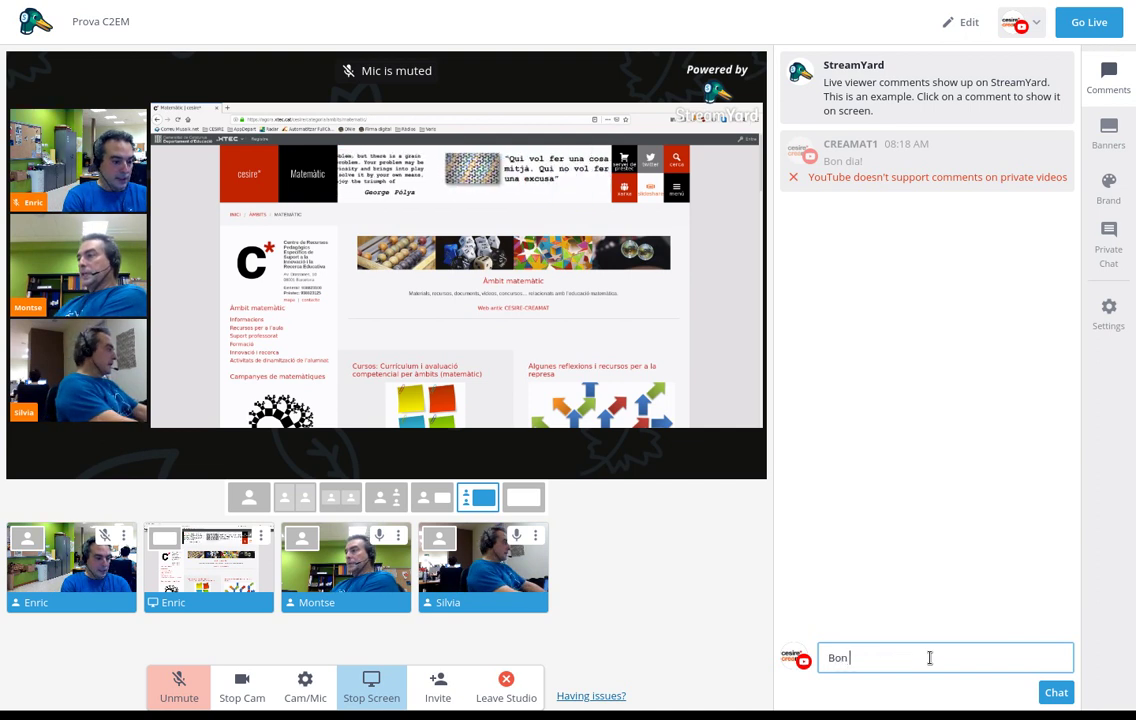
pyautogui.write('dia!')
pyautogui.press('Return')
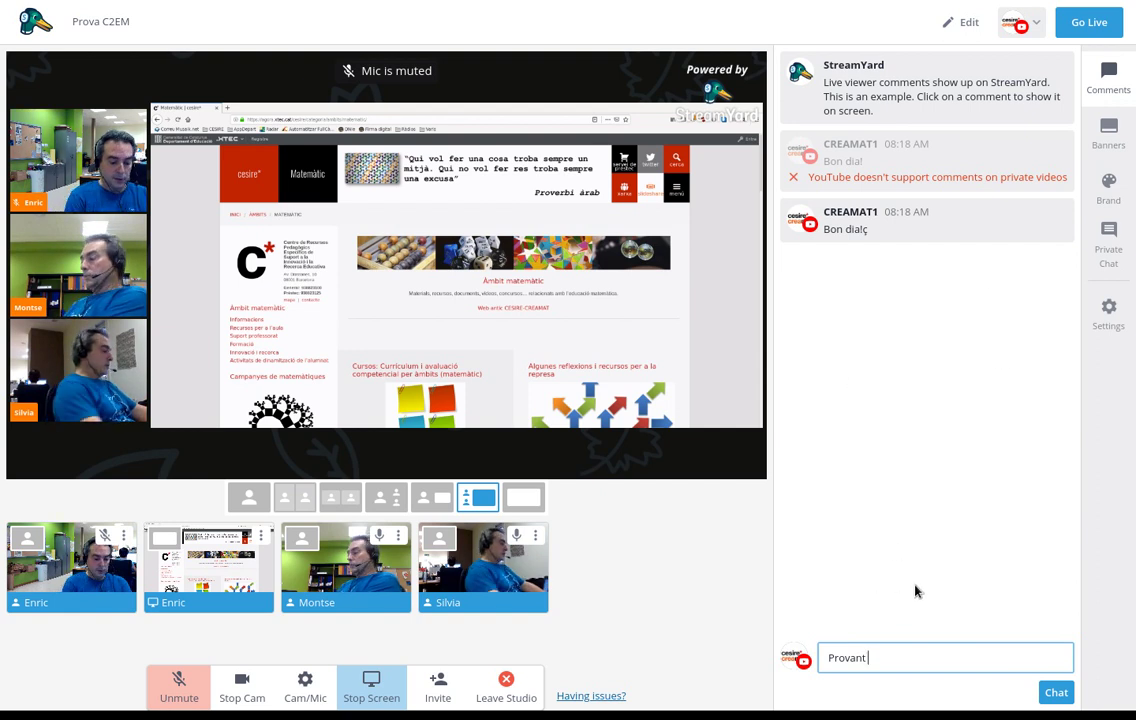
# Post the comments 'Provant aquest programa' and 'Creamat'
pyautogui.write('aquest programa')
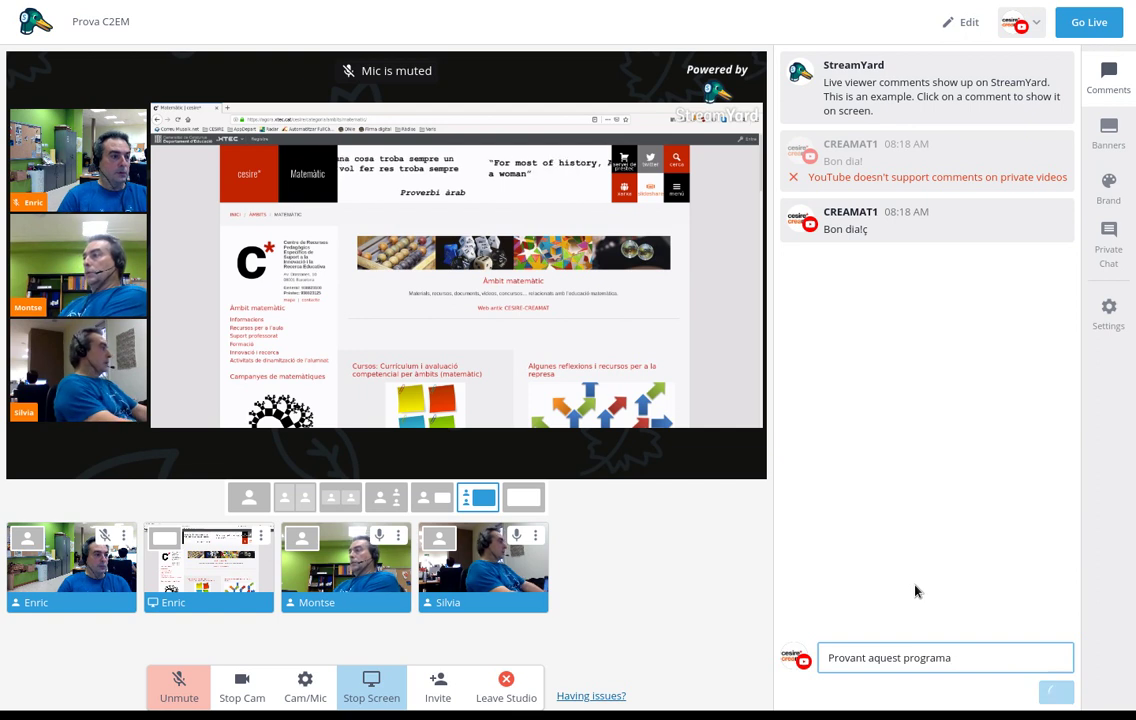
pyautogui.press('Return')
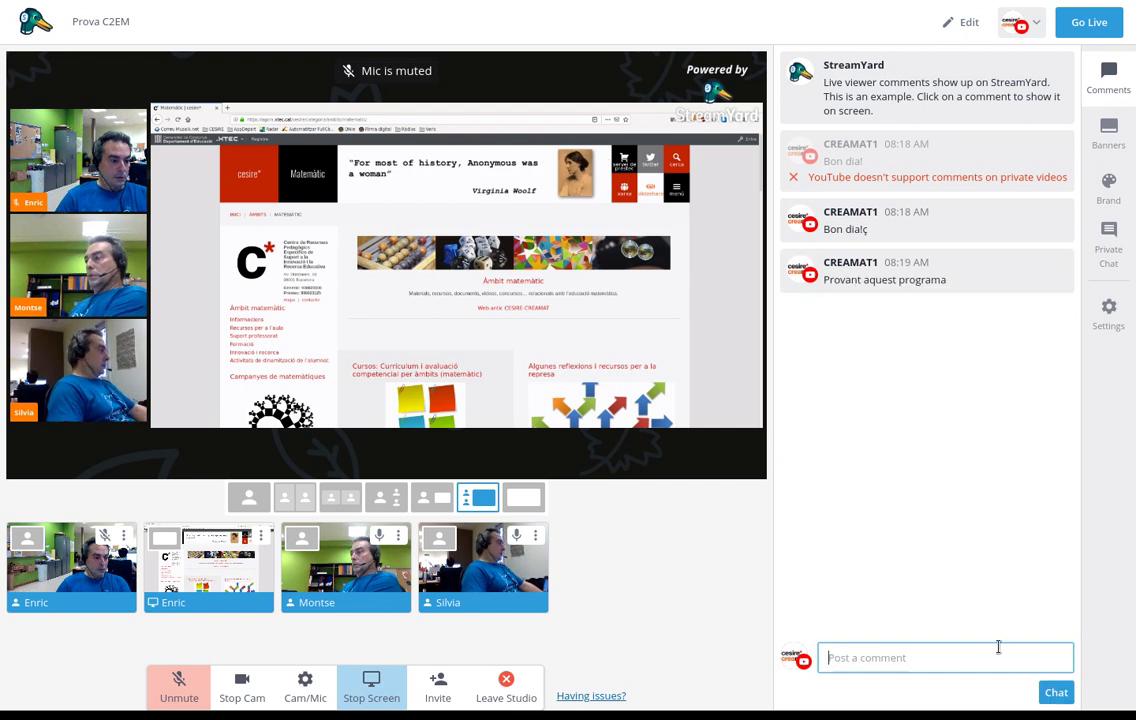
pyautogui.write('Creamat')
pyautogui.press('Return')
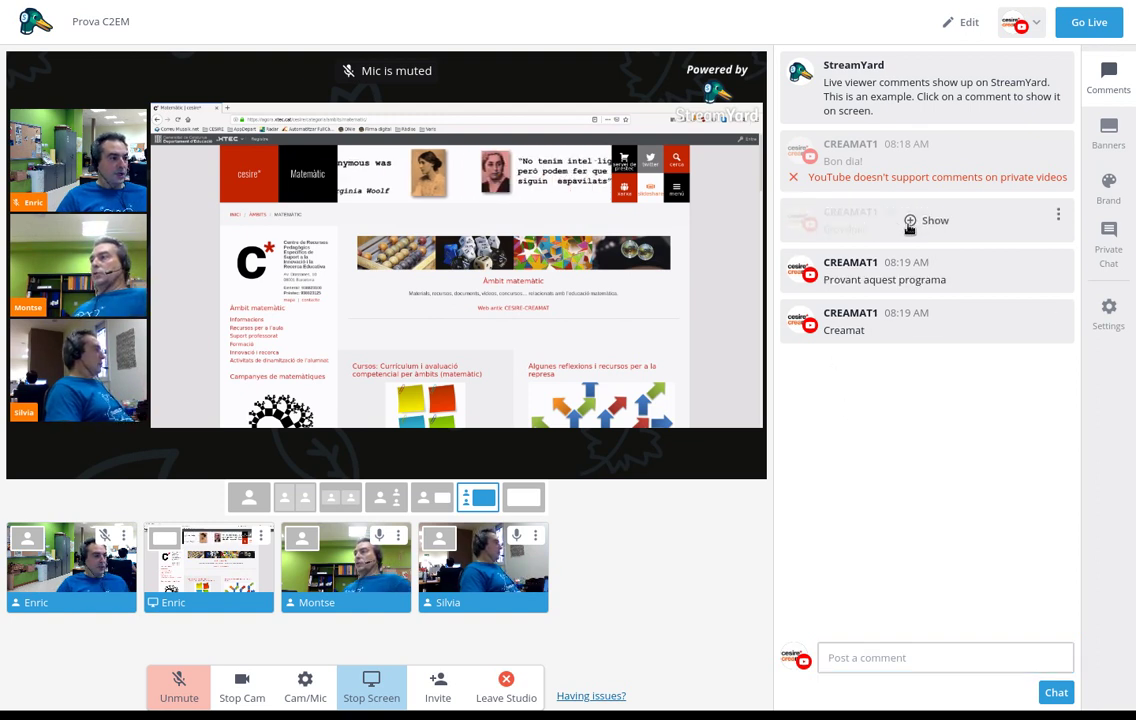
# Show the Bon dialç, Provant aquest programa, then Creamat comments on stream, and list the banners
pyautogui.click(920, 222)
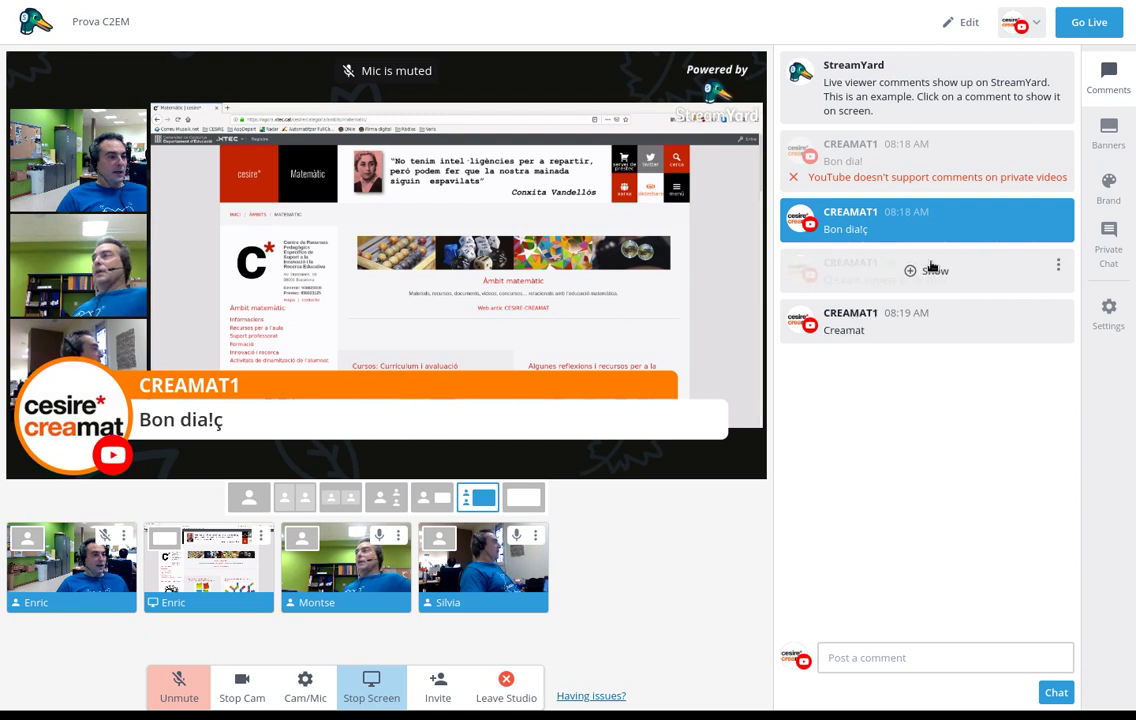
pyautogui.click(927, 272)
pyautogui.click(933, 320)
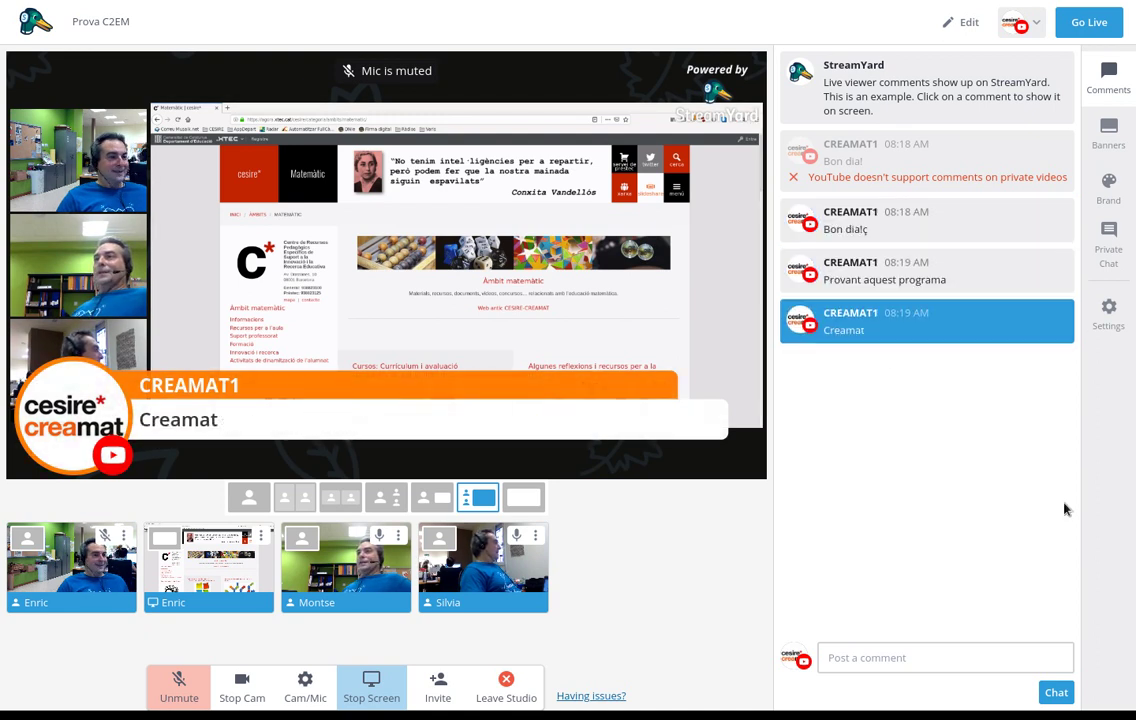
pyautogui.click(1108, 132)
pyautogui.moveTo(893, 150)
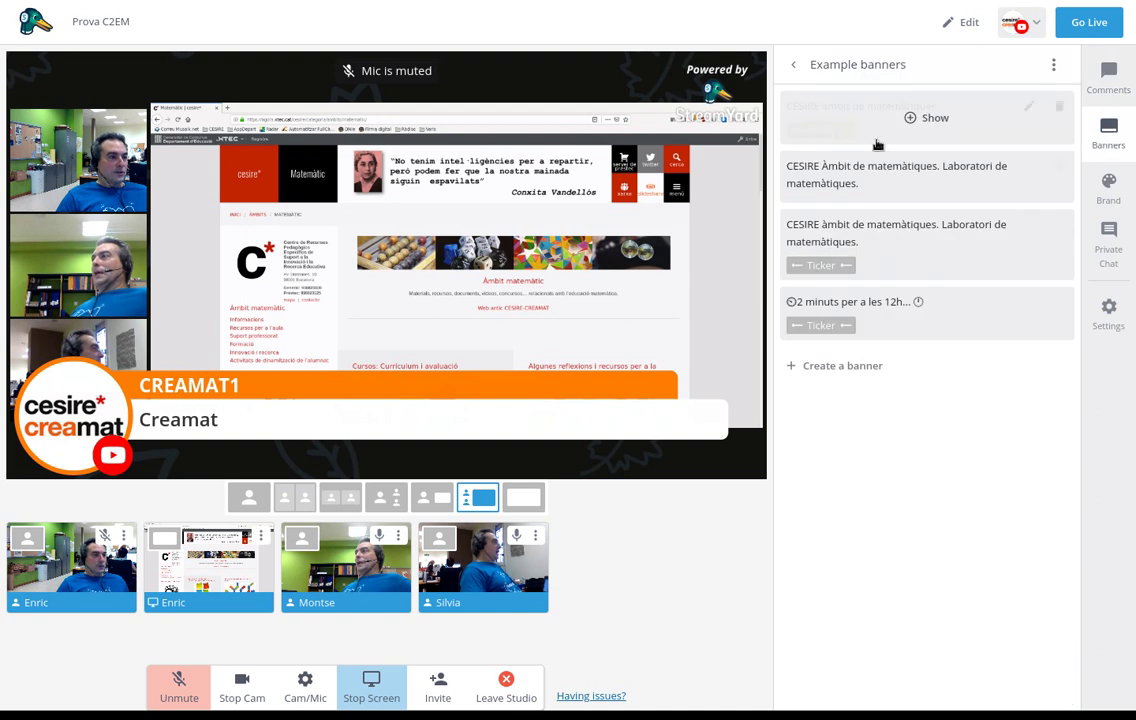
# Show the Laboratori de matemàtiques banner on the stream
pyautogui.click(858, 370)
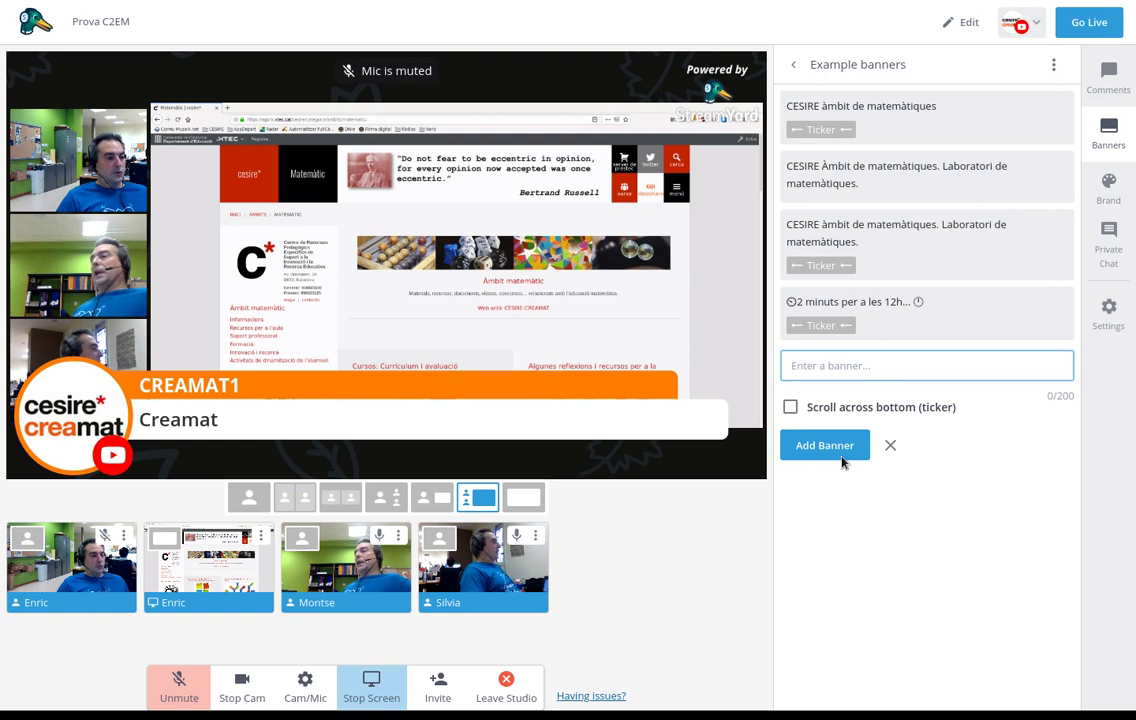
pyautogui.moveTo(885, 137)
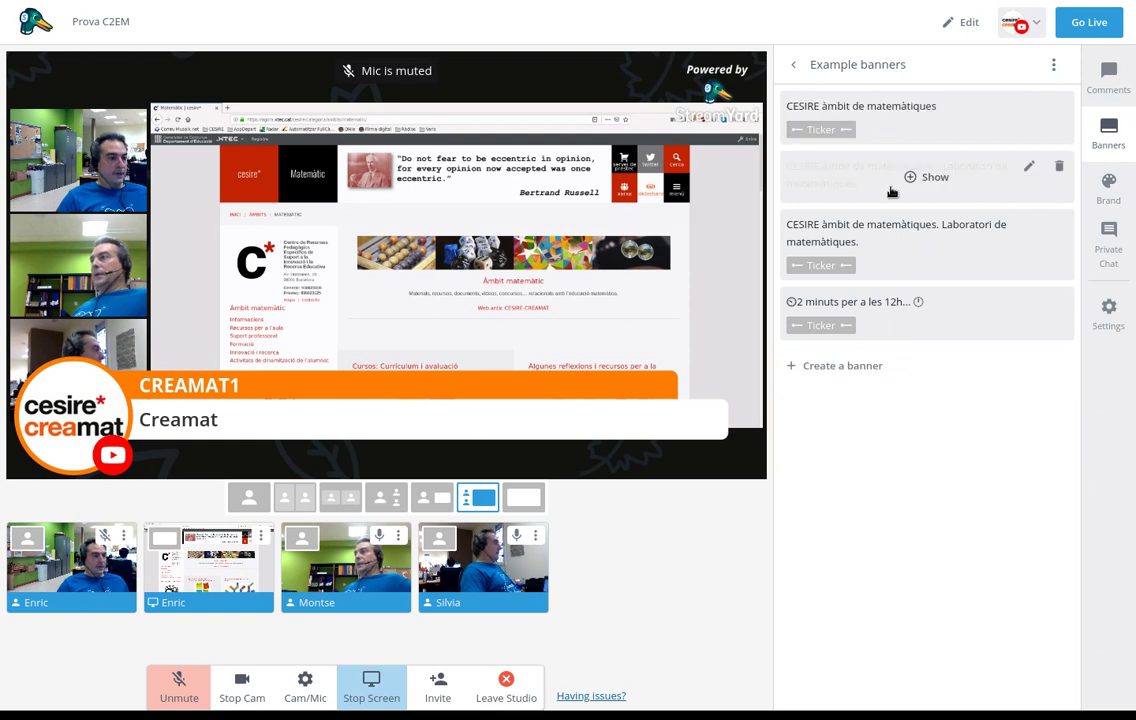
pyautogui.click(905, 178)
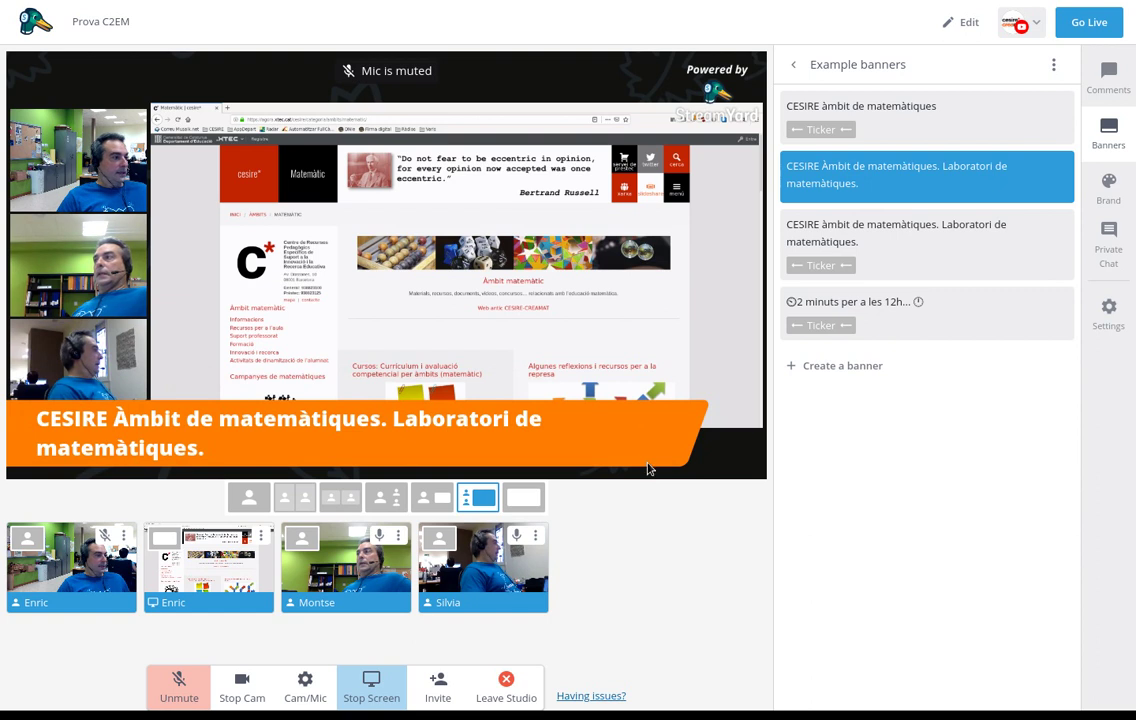
# Add the scrolling ticker to the stream, switching it to '2 minuts per a les 12h'
pyautogui.moveTo(837, 112)
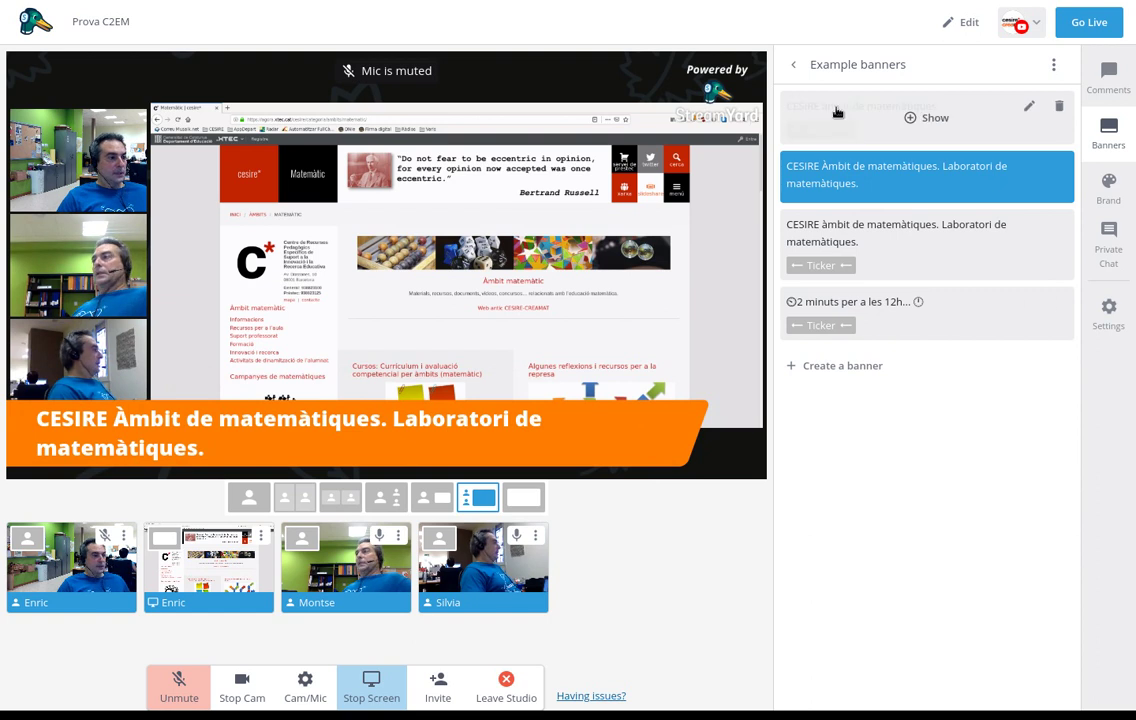
pyautogui.click(899, 119)
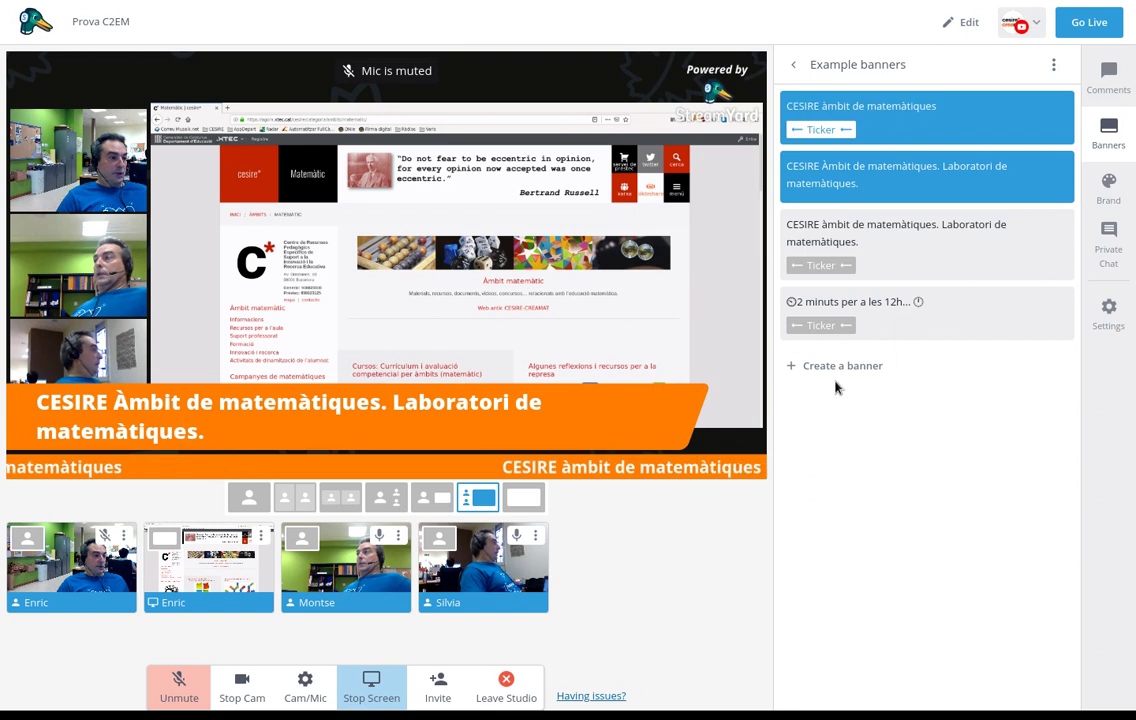
pyautogui.moveTo(918, 333)
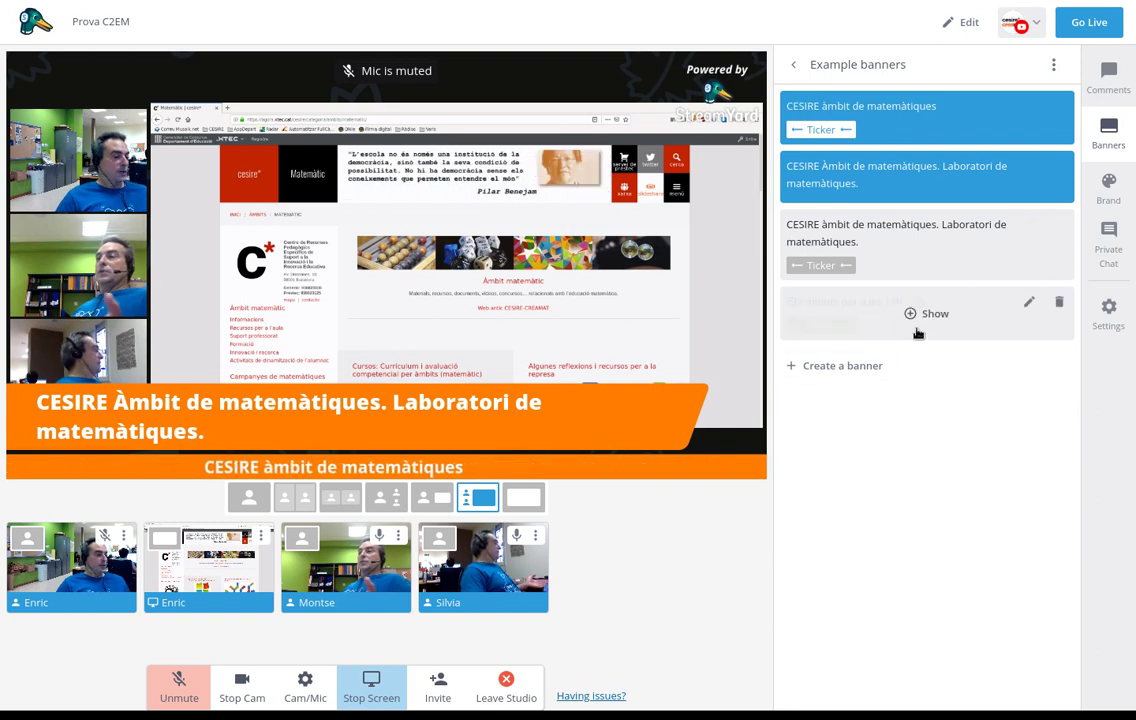
pyautogui.click(922, 316)
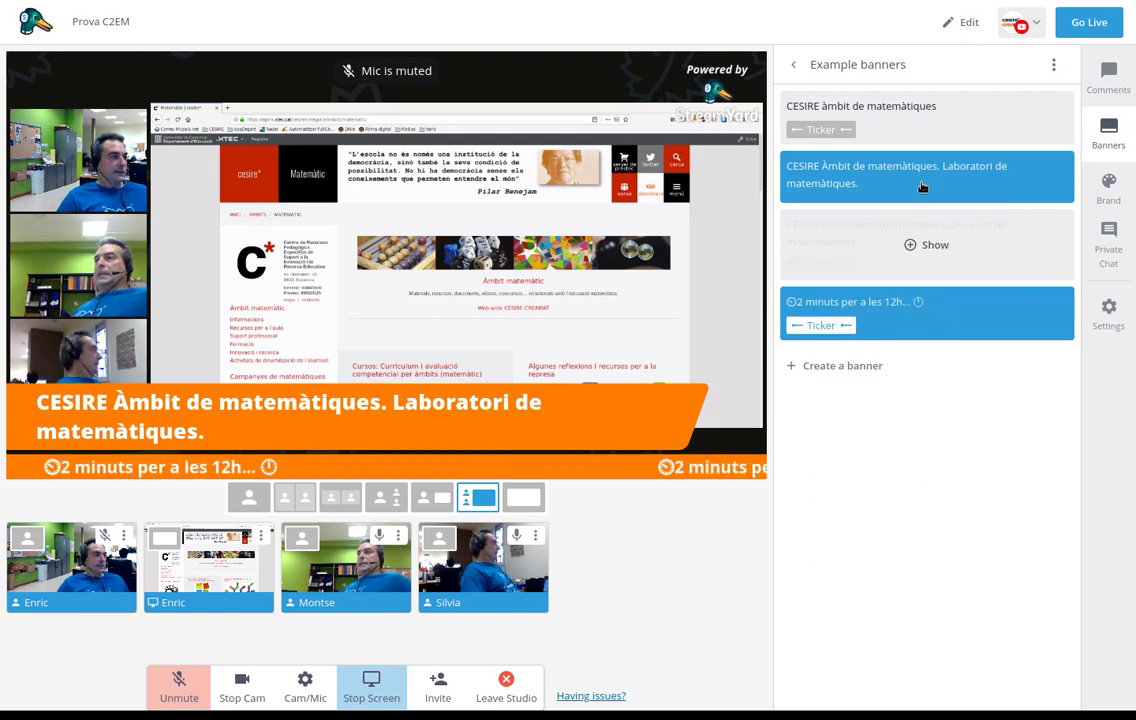
pyautogui.click(1108, 187)
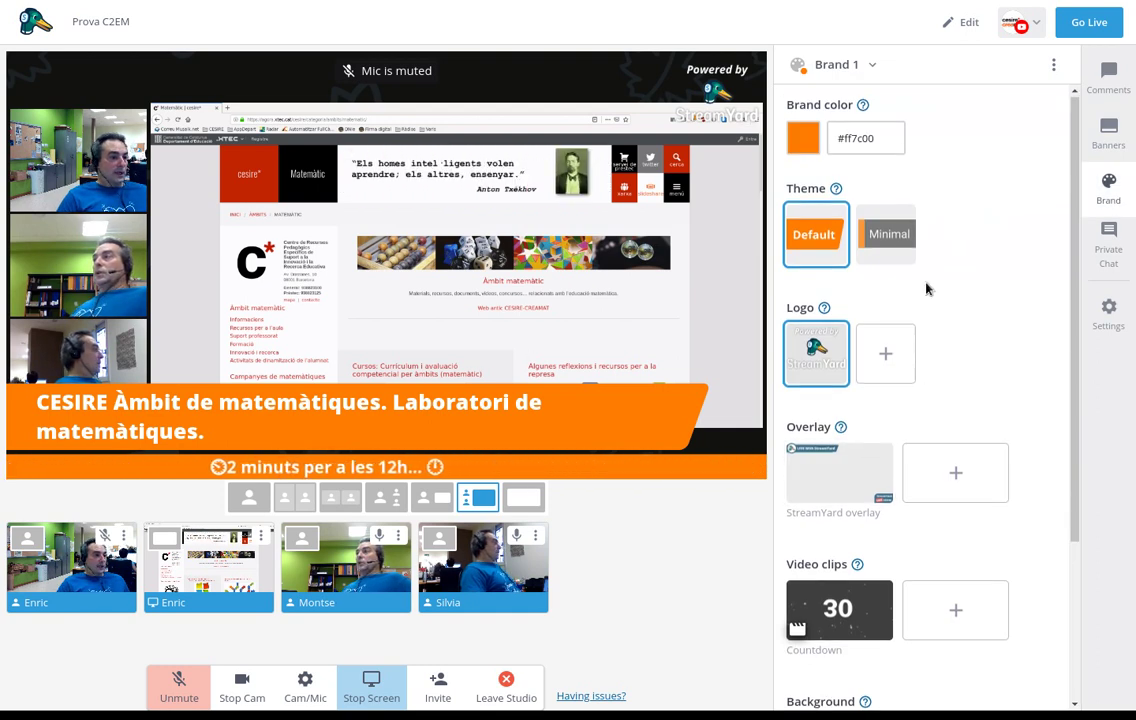
# Browse the Brand settings, then switch the side panel to the Private Chat with guests
pyautogui.scroll(-1, 826, 290)
pyautogui.scroll(-1, 900, 310)
pyautogui.scroll(-1, 850, 260)
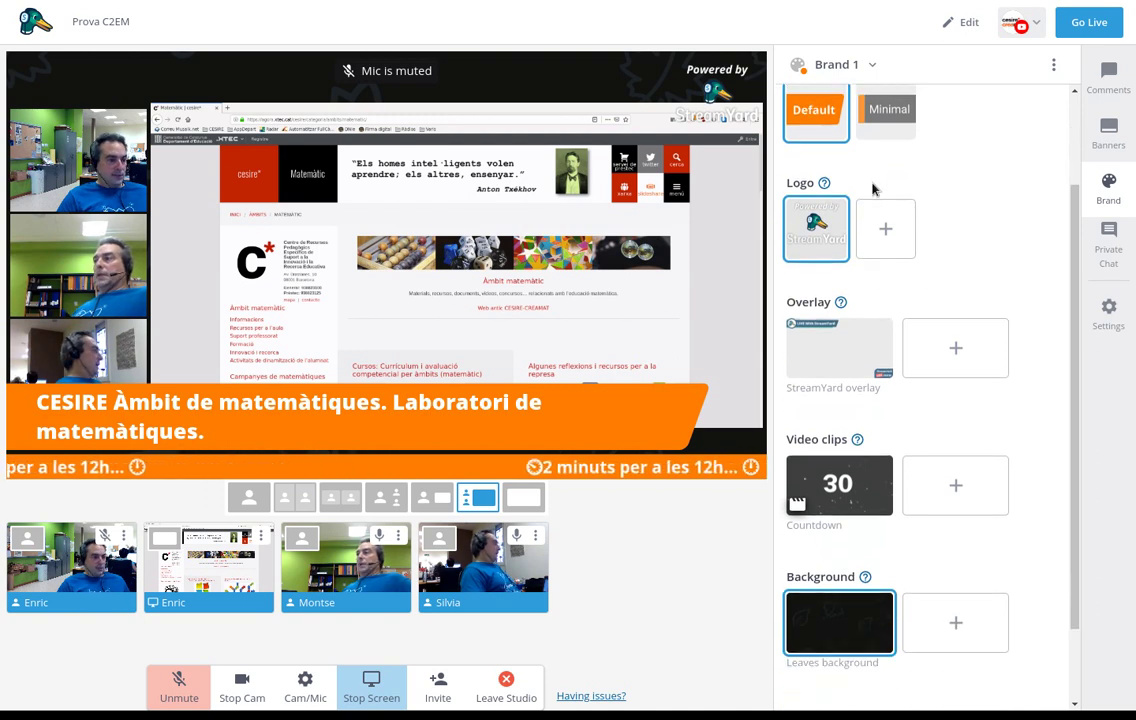
pyautogui.scroll(-2, 950, 260)
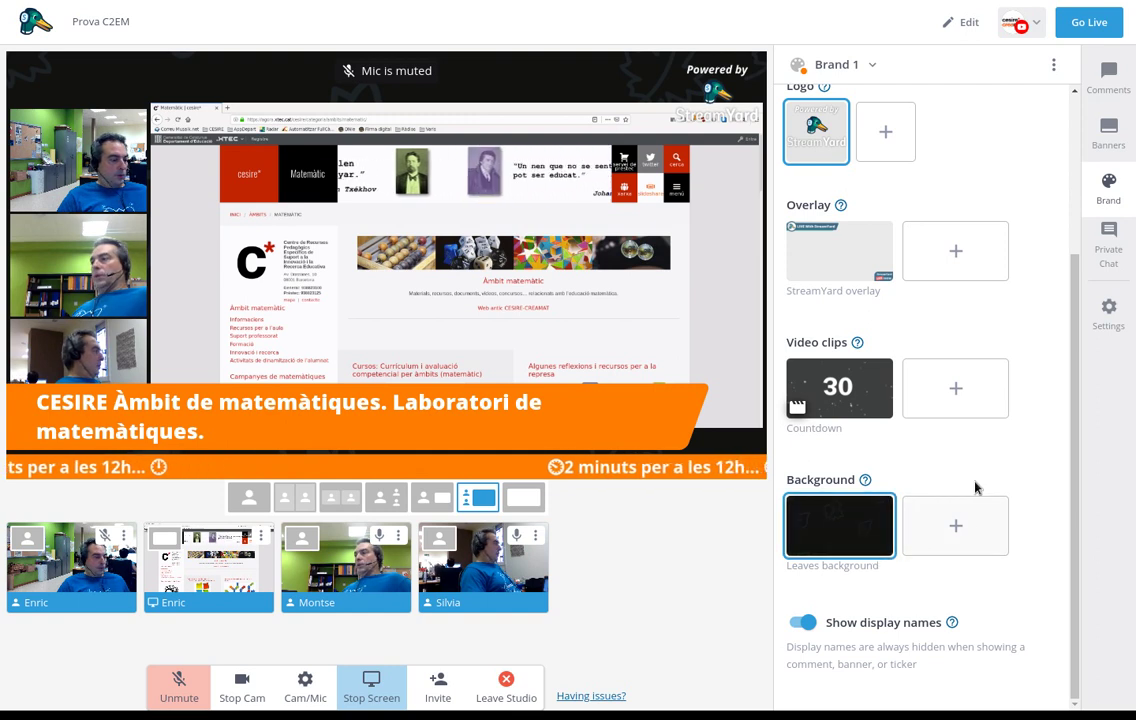
pyautogui.scroll(1, 974, 484)
pyautogui.scroll(-1, 976, 487)
pyautogui.scroll(2, 1002, 451)
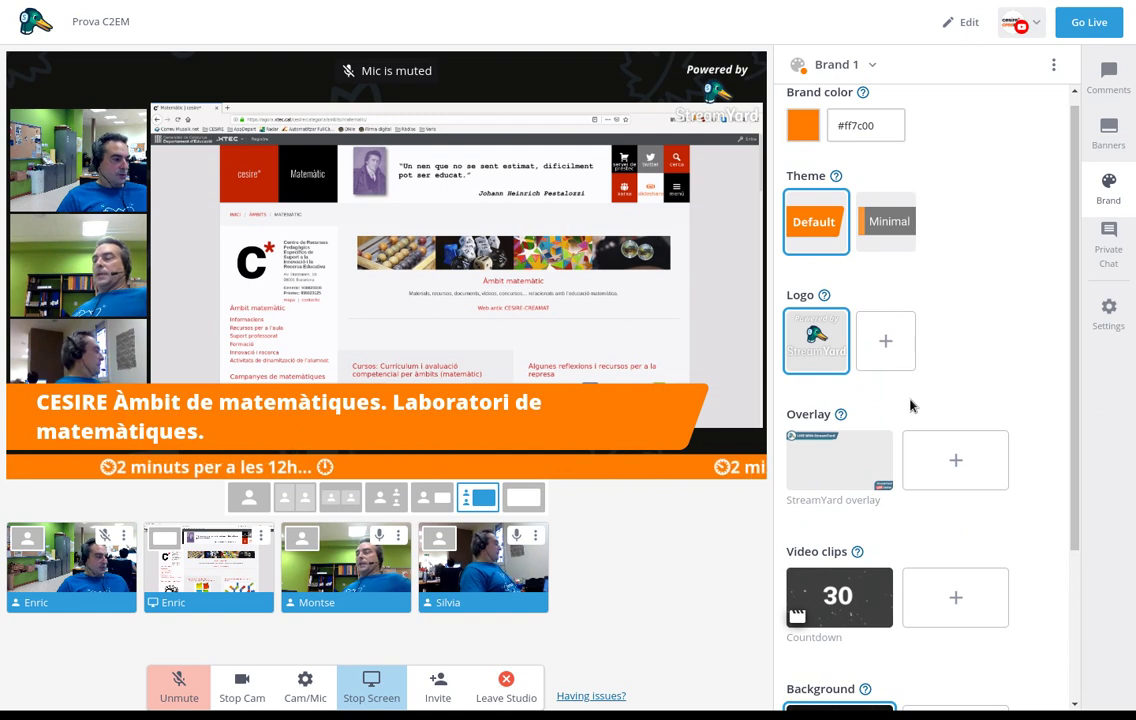
pyautogui.click(1116, 254)
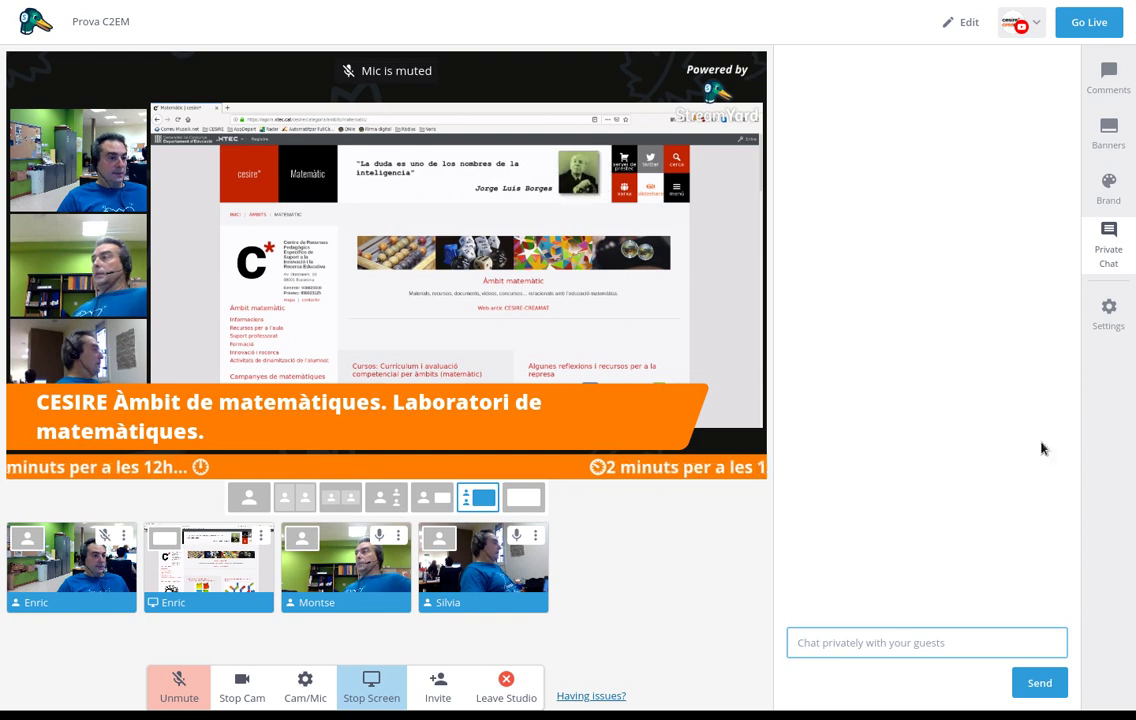
pyautogui.click(1112, 312)
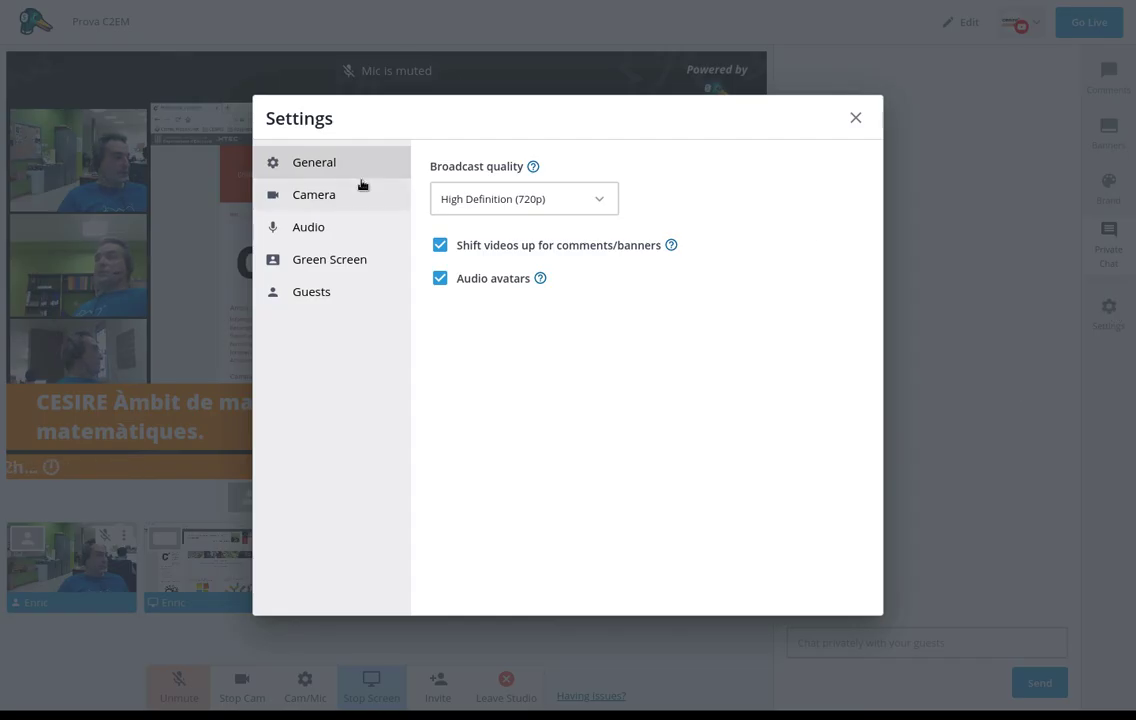
pyautogui.click(855, 119)
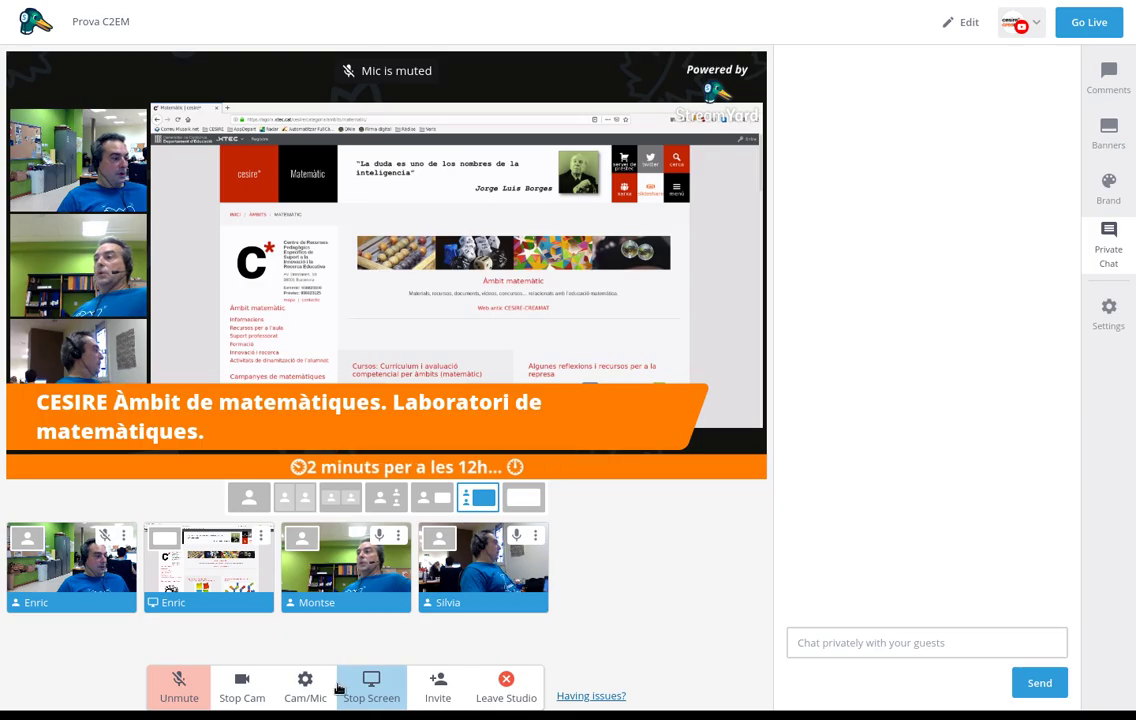